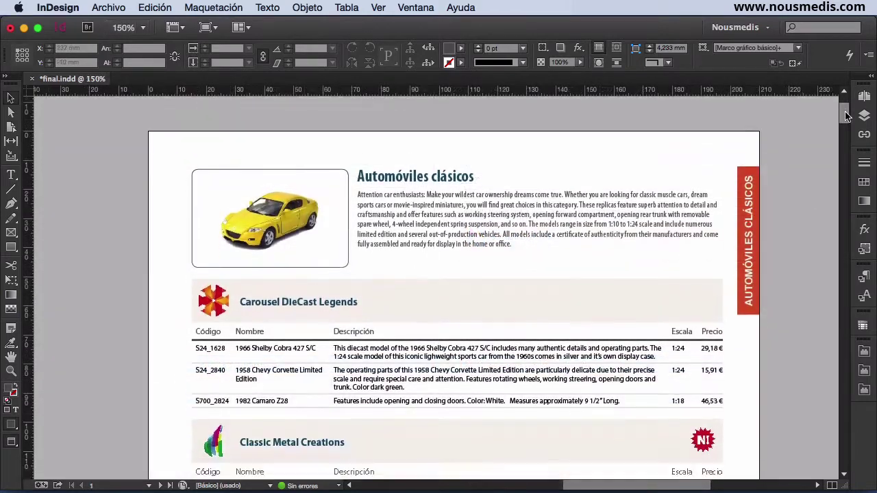
Look through the pages of the finished product catalogue and examine the category header and brand tables up close.
{"action": "left_click_drag", "start_coordinate": [847, 113], "coordinate": [846, 193]}
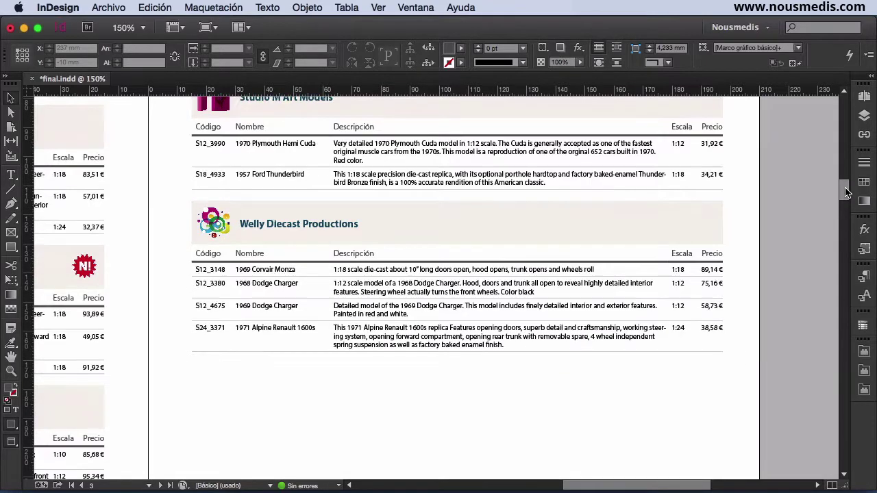
{"action": "key", "text": "space"}
{"action": "left_click_drag", "start_coordinate": [284, 191], "coordinate": [567, 268]}
{"action": "left_click_drag", "start_coordinate": [254, 167], "coordinate": [498, 304]}
{"action": "left_click_drag", "start_coordinate": [417, 171], "coordinate": [399, 213]}
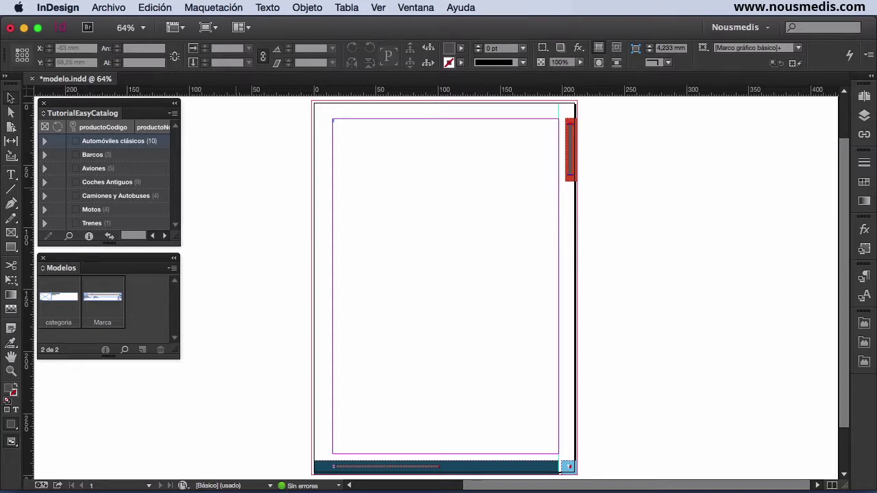
Paginate all TutorialEasyCatalog records into the page's text frame using the Modelos library, in the text flow with page breaks on categoriaDescripcion.
{"action": "double_click", "coordinate": [350, 144]}
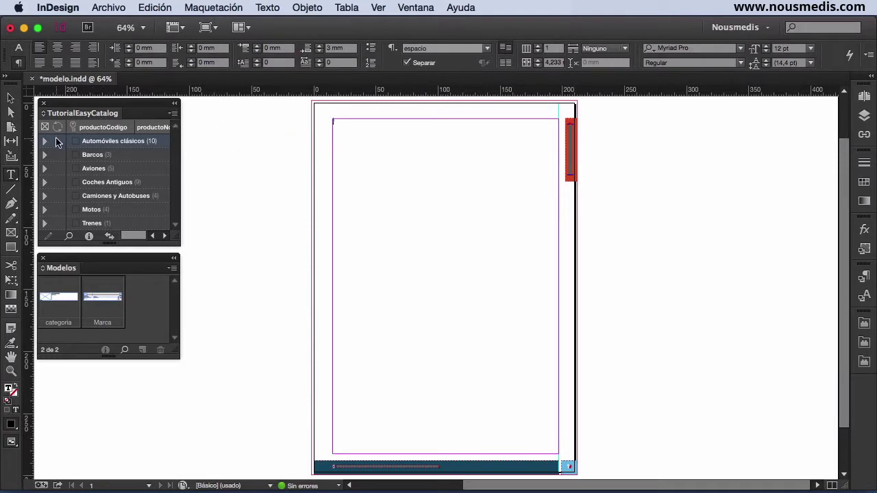
{"action": "left_click", "coordinate": [57, 142]}
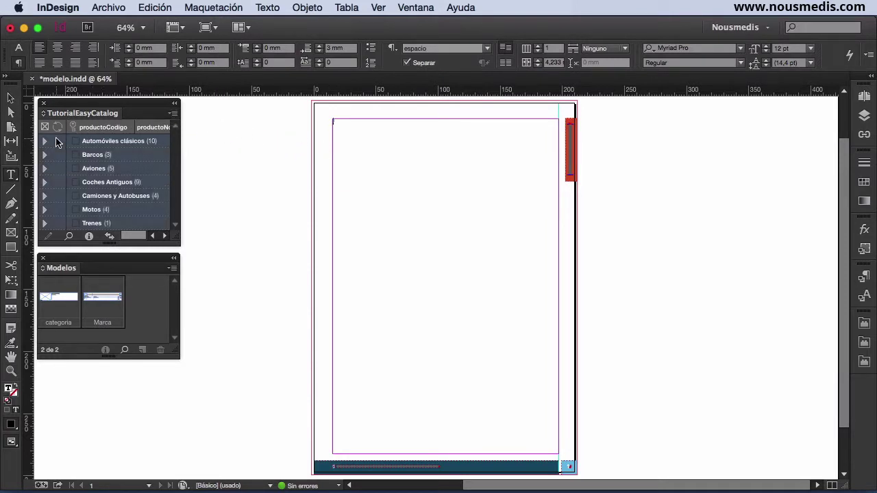
{"action": "left_click", "coordinate": [173, 113]}
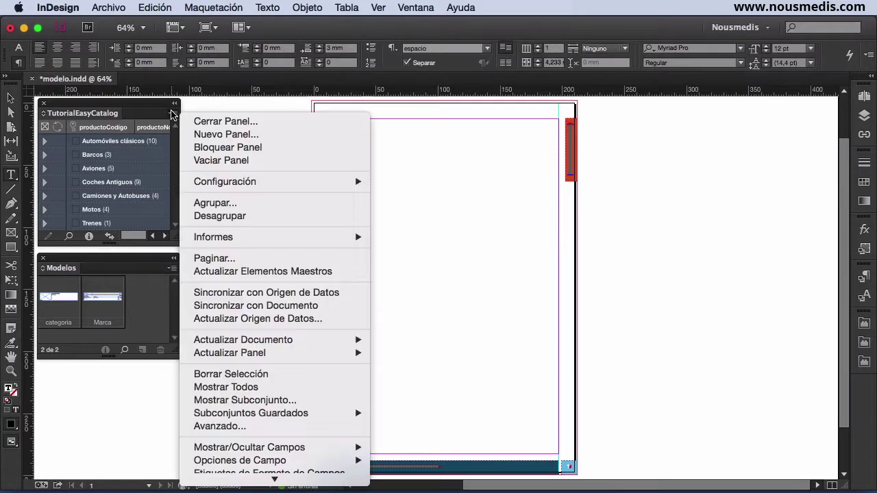
{"action": "left_click", "coordinate": [205, 258]}
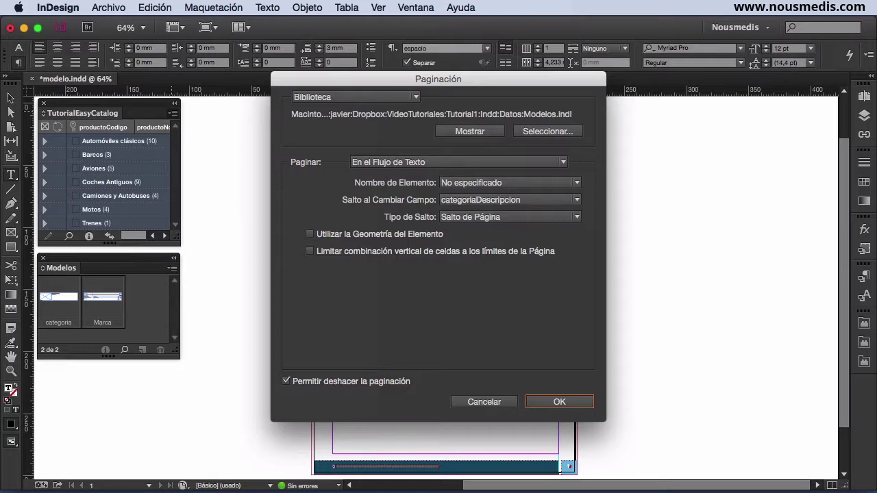
{"action": "left_click", "coordinate": [552, 402]}
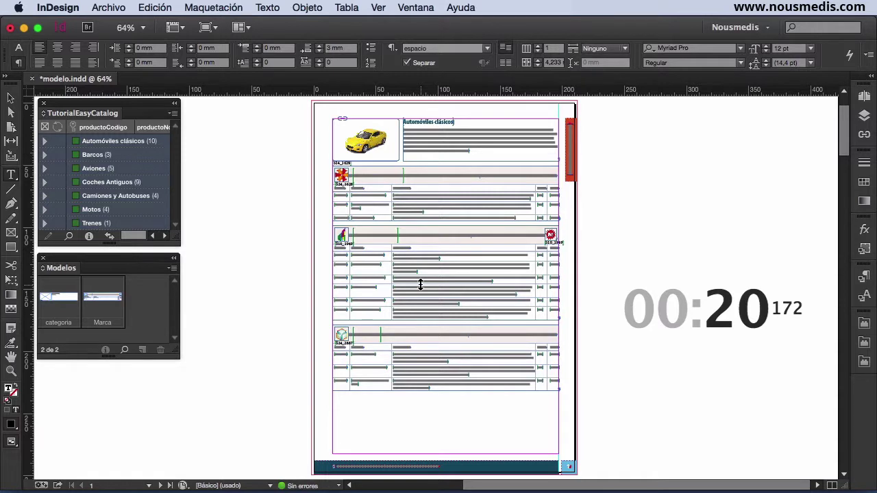
Examine the upper part of the paginated Automóviles clásicos page up close.
{"action": "left_click", "coordinate": [10, 98]}
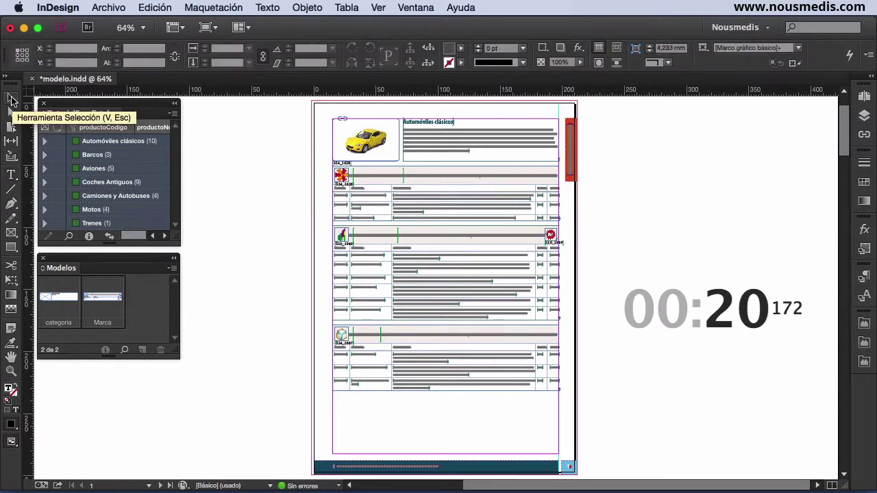
{"action": "key", "text": "z"}
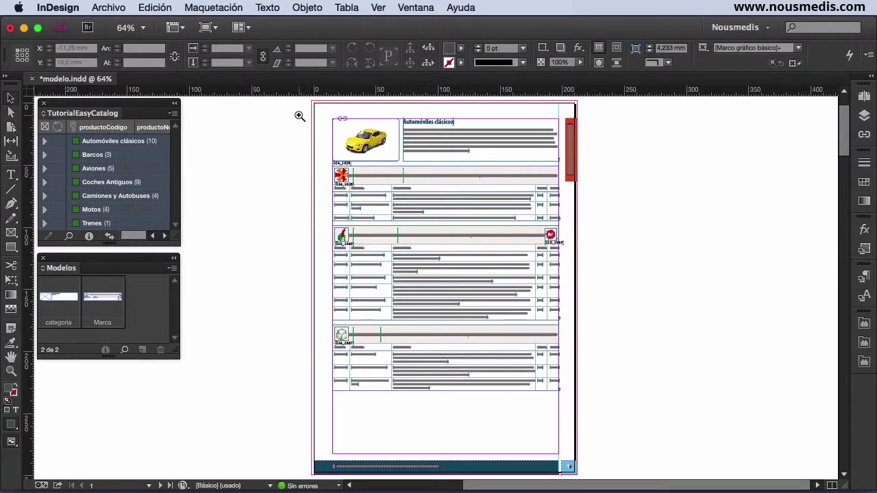
{"action": "left_click_drag", "start_coordinate": [299, 116], "coordinate": [582, 285]}
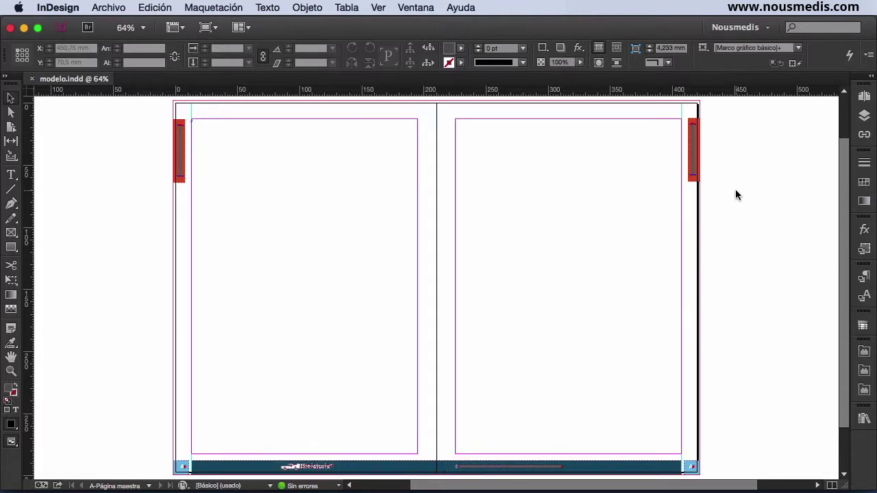
Examine the productoCategoria field specifier on the red side tab of the master page's right-hand page.
{"action": "key", "text": "z"}
{"action": "left_click_drag", "start_coordinate": [736, 190], "coordinate": [622, 102]}
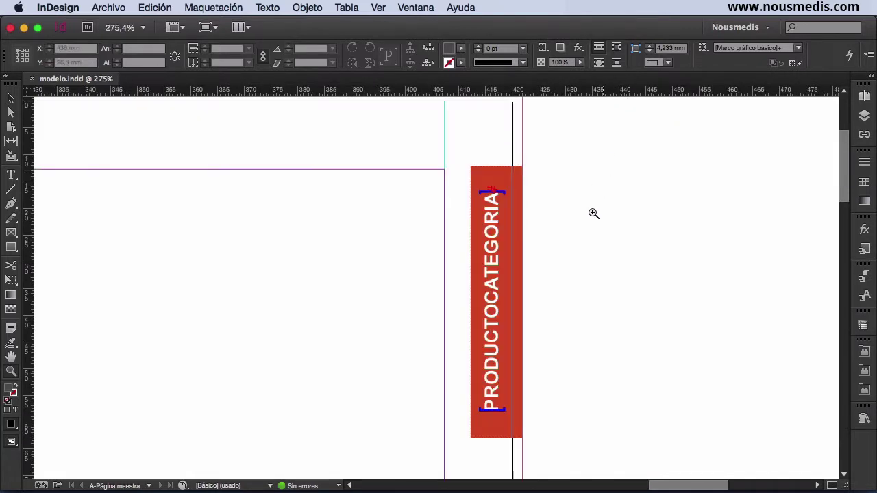
{"action": "left_click_drag", "start_coordinate": [589, 261], "coordinate": [515, 245]}
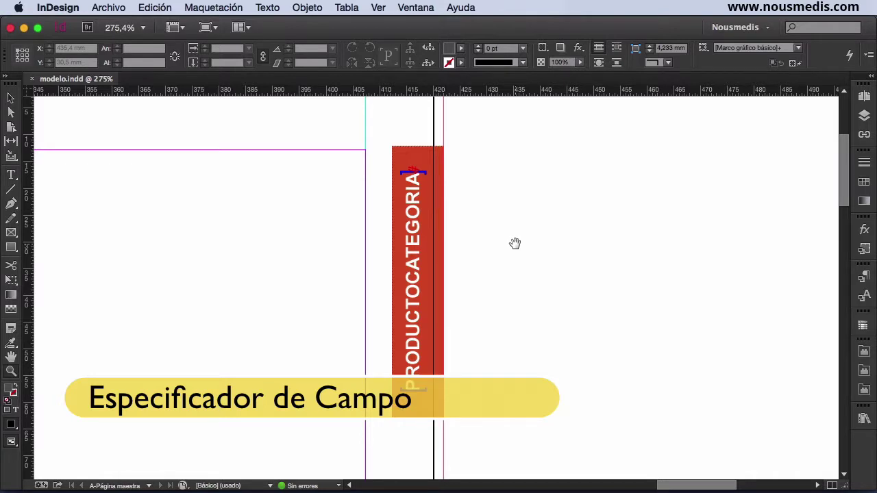
{"action": "key", "text": "v"}
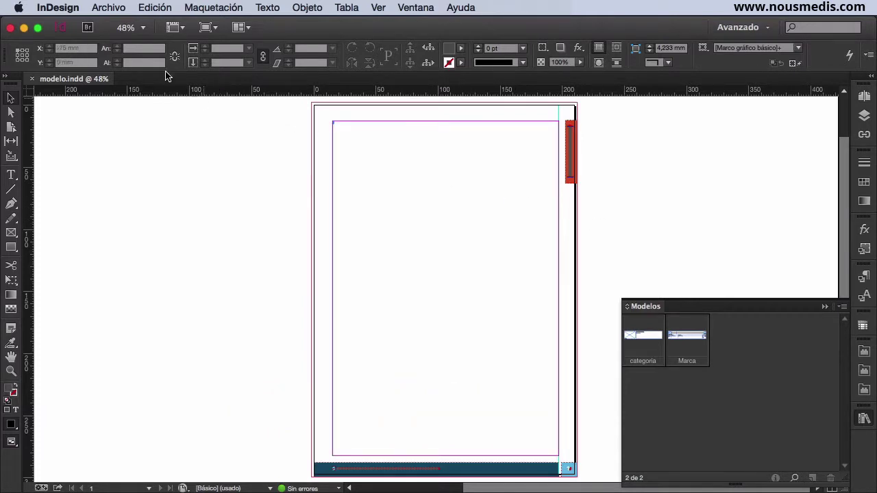
Create a library named "Modelos catalogo coleccionismo" in the Escritorio folder, detach its panel and close it.
{"action": "left_click", "coordinate": [98, 6]}
{"action": "mouse_move", "coordinate": [104, 26]}
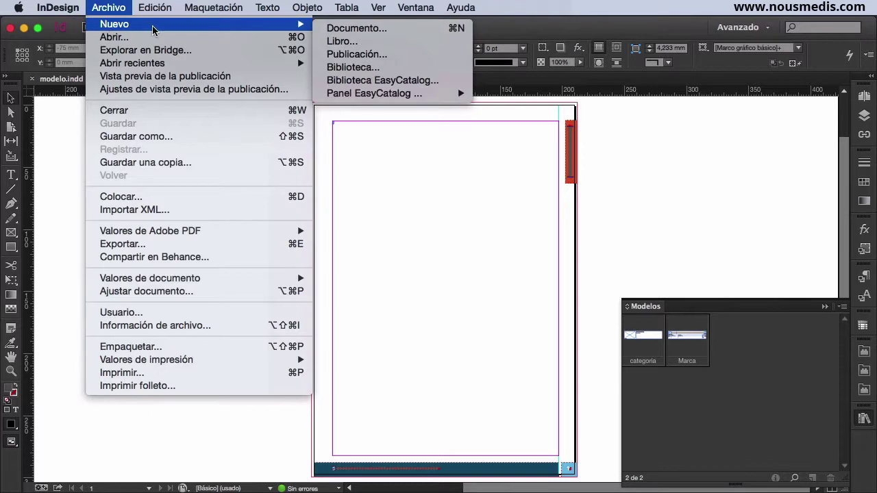
{"action": "left_click", "coordinate": [352, 67]}
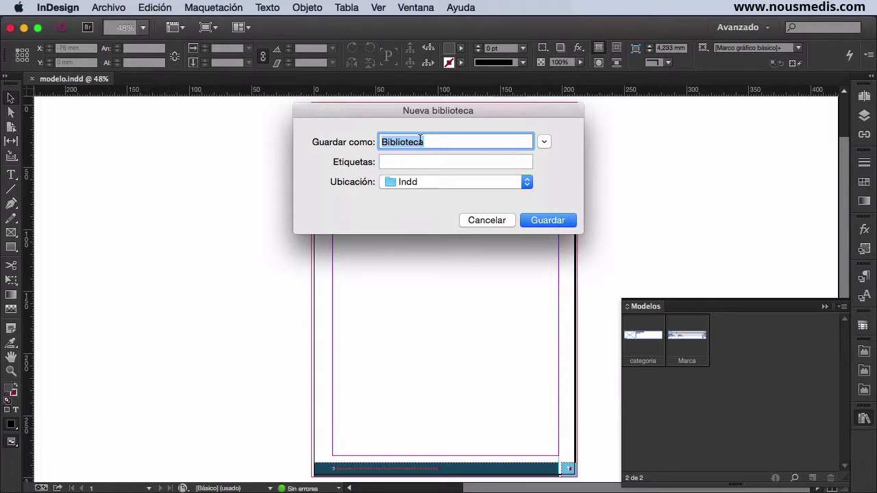
{"action": "type", "text": "Modelos catalogo "}
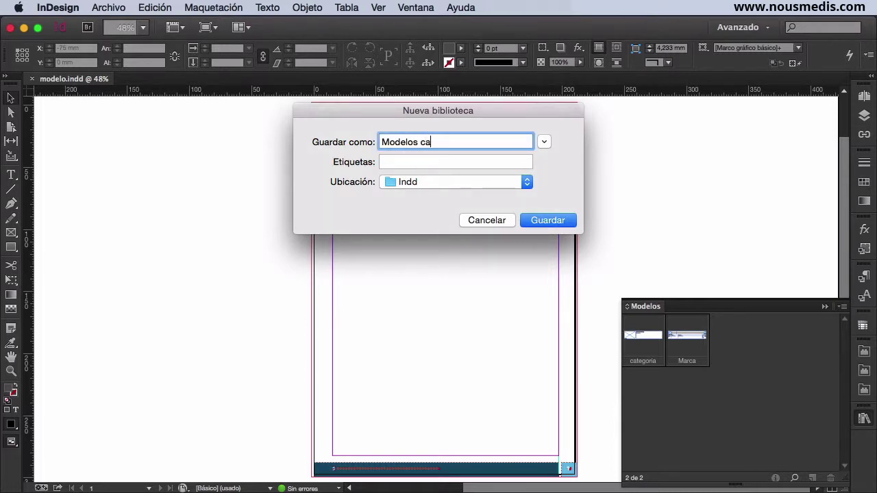
{"action": "type", "text": "coleccionismo"}
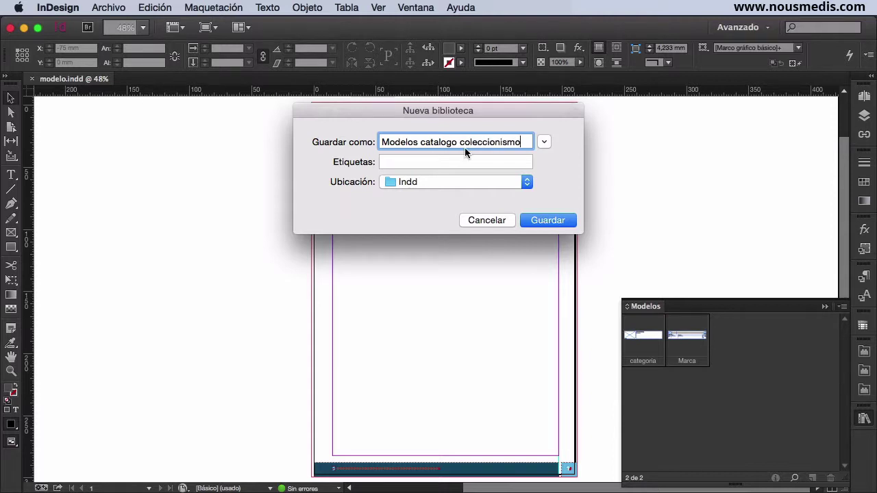
{"action": "left_click", "coordinate": [546, 140]}
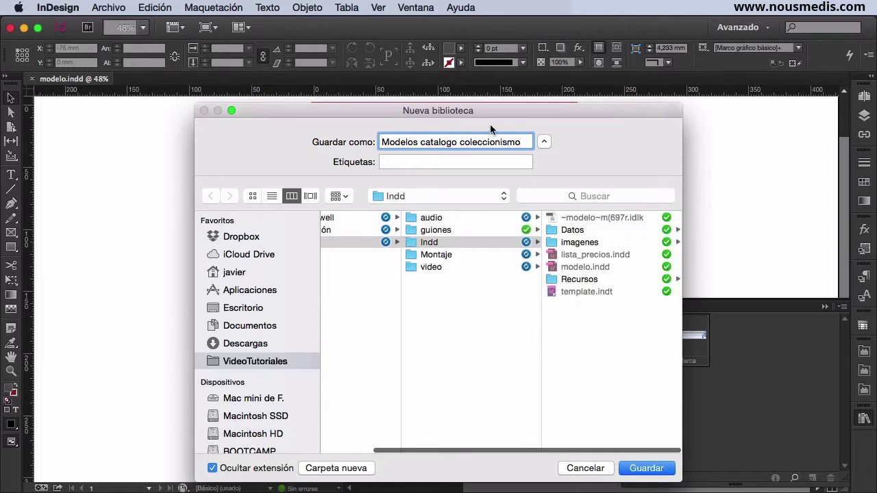
{"action": "left_click_drag", "start_coordinate": [469, 108], "coordinate": [456, 58]}
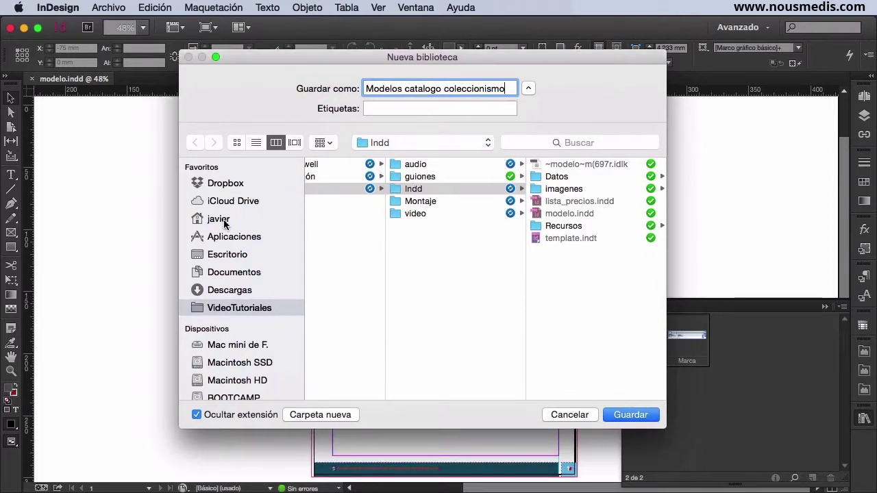
{"action": "left_click", "coordinate": [220, 254]}
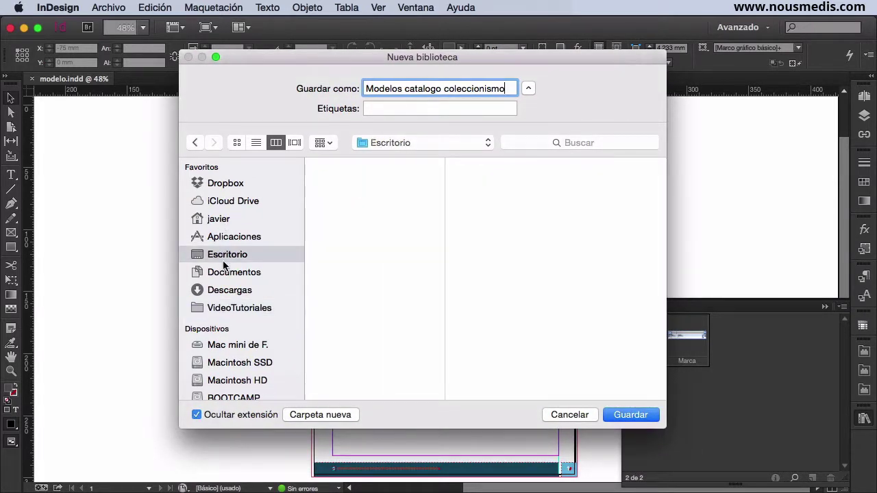
{"action": "left_click", "coordinate": [636, 416]}
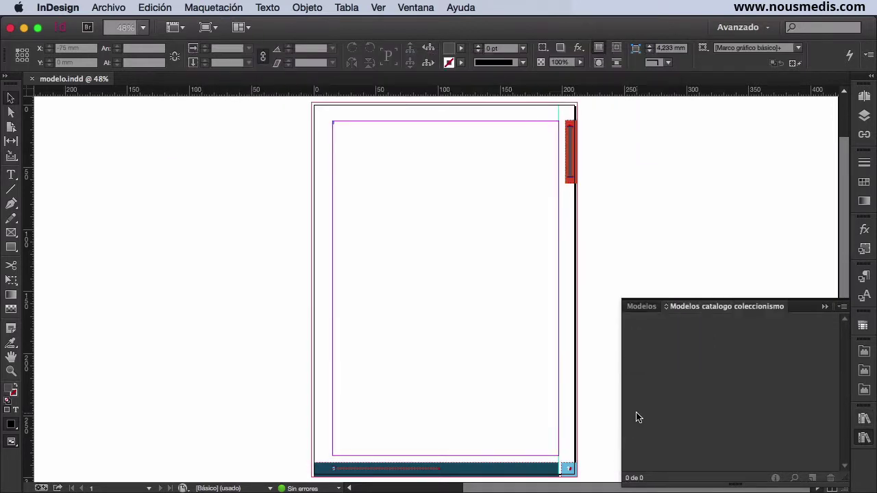
{"action": "left_click_drag", "start_coordinate": [690, 309], "coordinate": [228, 180]}
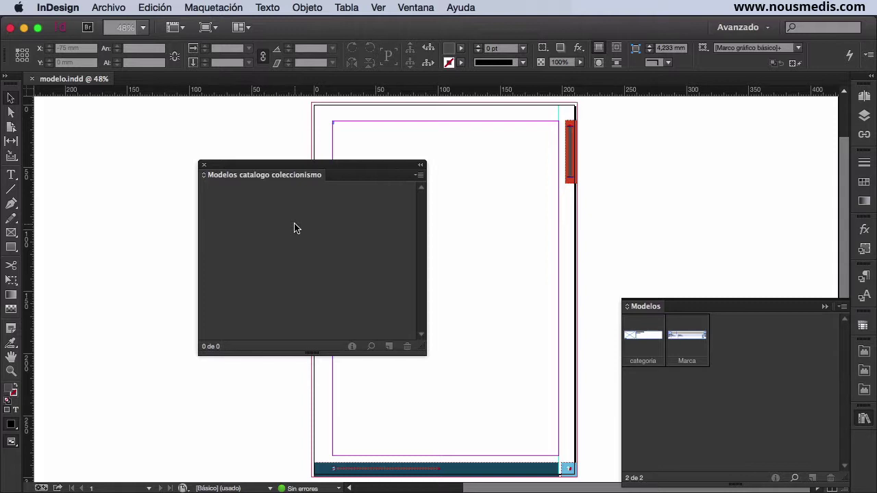
{"action": "left_click", "coordinate": [204, 165]}
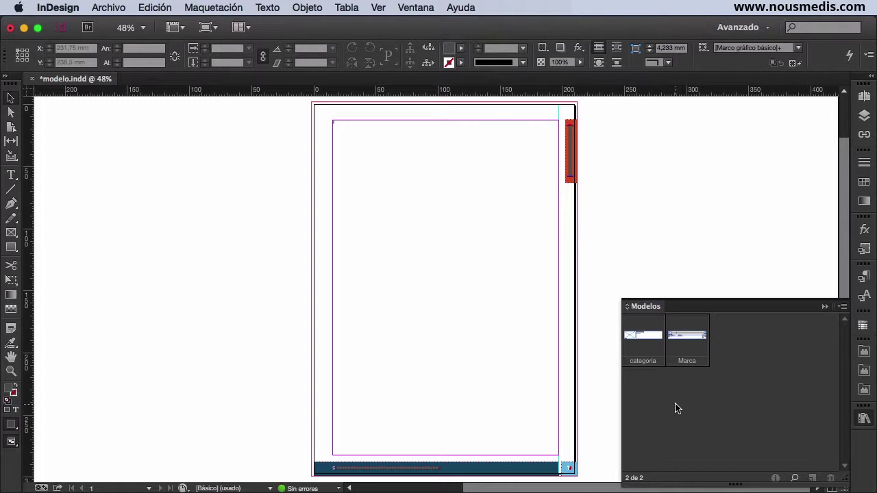
Place the categoria item from the Modelos library on the page and examine its image, productoCategoria and categoriaDescripcion fields.
{"action": "left_click_drag", "start_coordinate": [654, 340], "coordinate": [446, 184]}
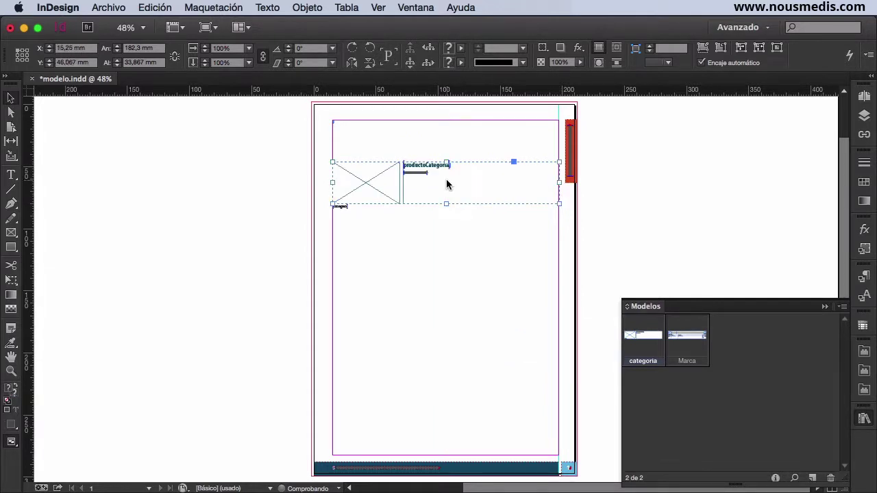
{"action": "key", "text": "z"}
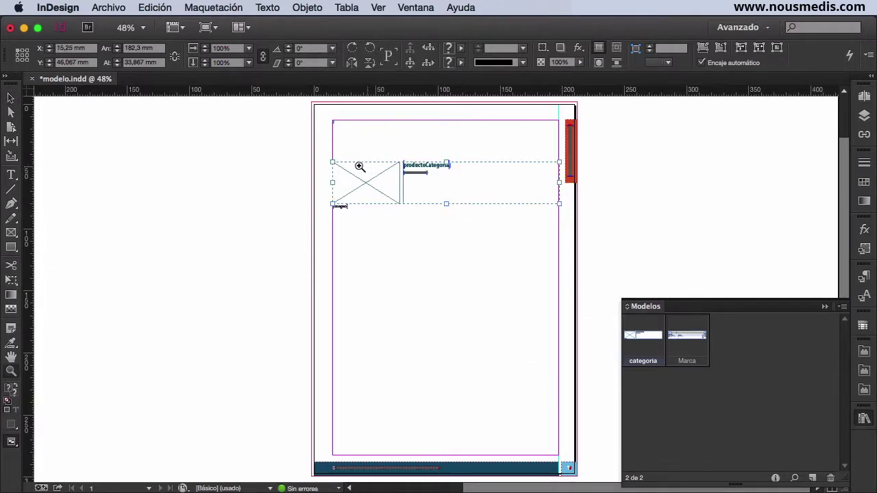
{"action": "left_click_drag", "start_coordinate": [315, 148], "coordinate": [578, 260]}
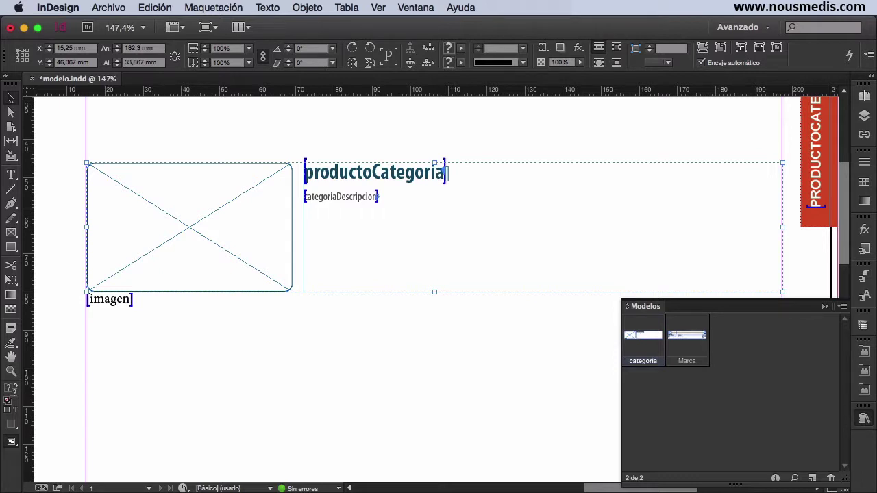
{"action": "key", "text": "super+0"}
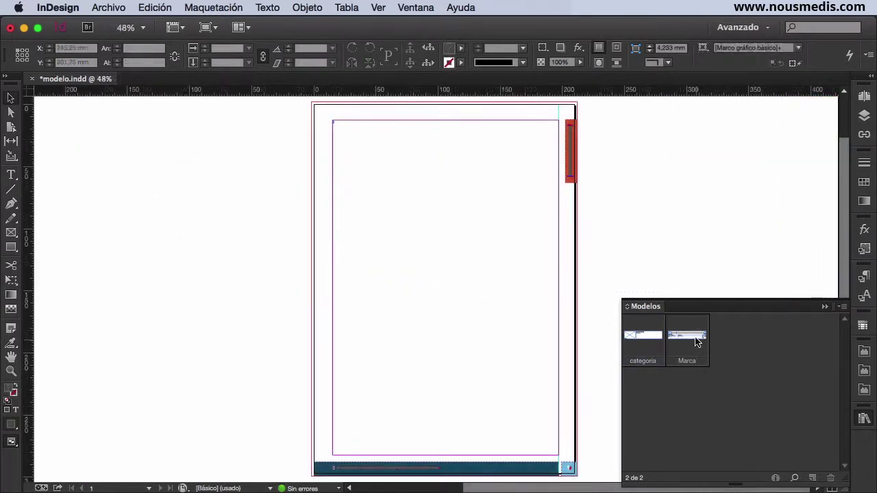
Place the Marca item from the Modelos library on the page and examine its brand header and product table up close.
{"action": "left_click_drag", "start_coordinate": [695, 337], "coordinate": [446, 182]}
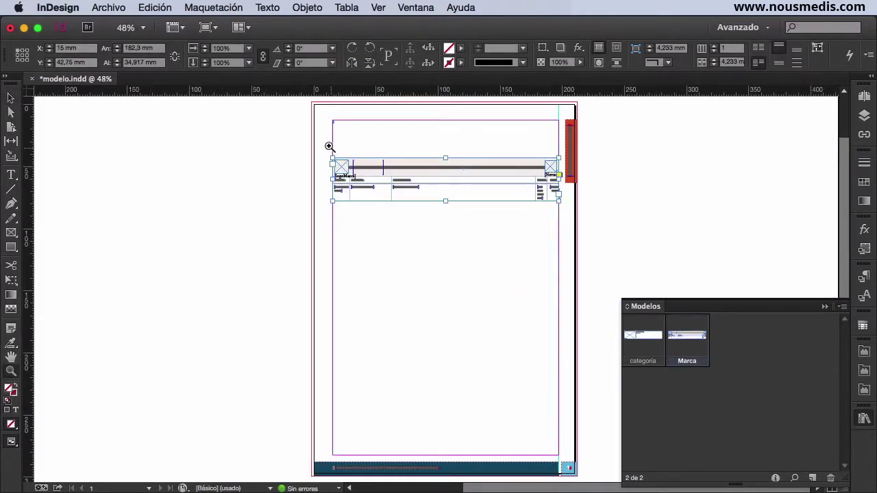
{"action": "key", "text": "z"}
{"action": "left_click_drag", "start_coordinate": [314, 141], "coordinate": [578, 290]}
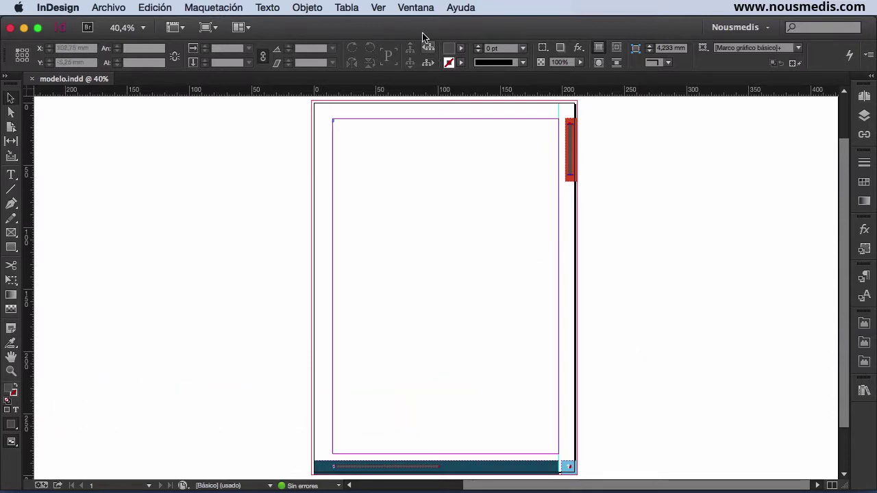
Open the TutorialEasyCatalog data panel and expand the Automóviles clásicos category and its Exoto Designs brand to examine the record grouping.
{"action": "left_click", "coordinate": [415, 9]}
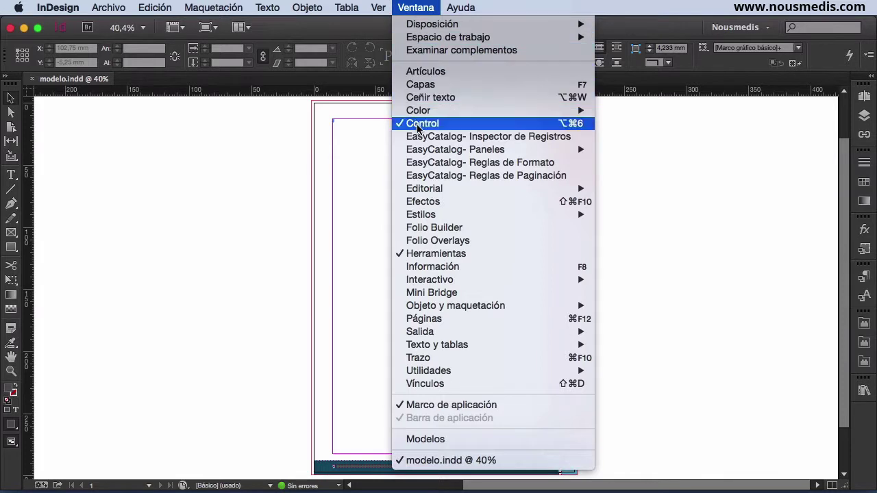
{"action": "mouse_move", "coordinate": [423, 151]}
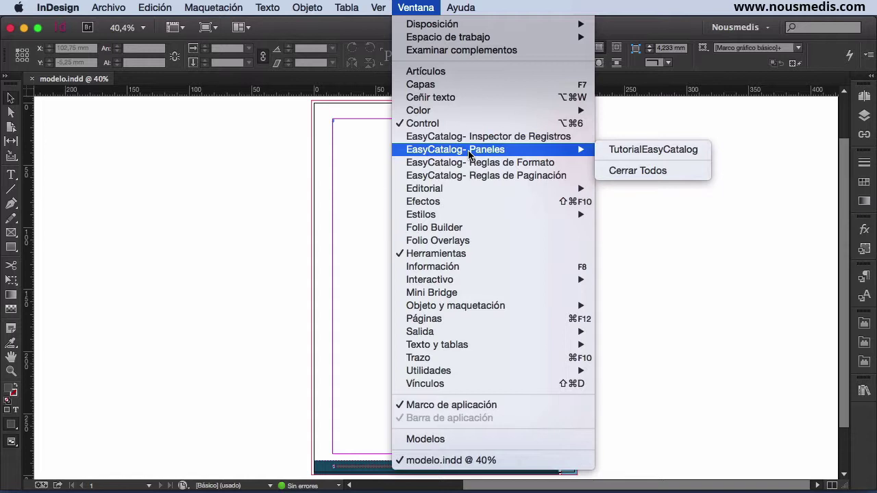
{"action": "left_click", "coordinate": [641, 150]}
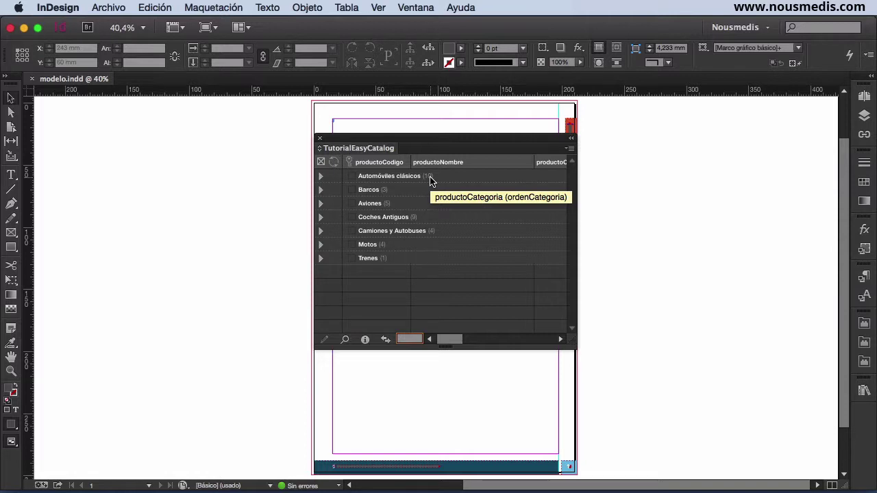
{"action": "left_click", "coordinate": [320, 177]}
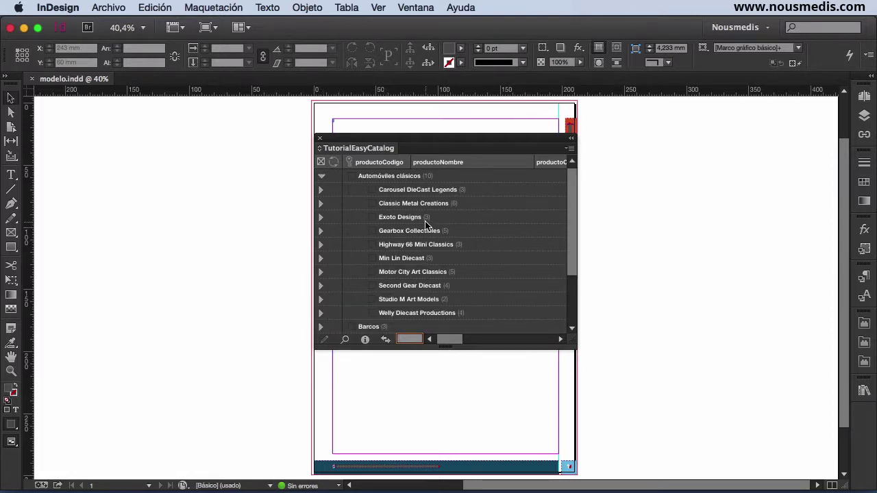
{"action": "left_click", "coordinate": [321, 217]}
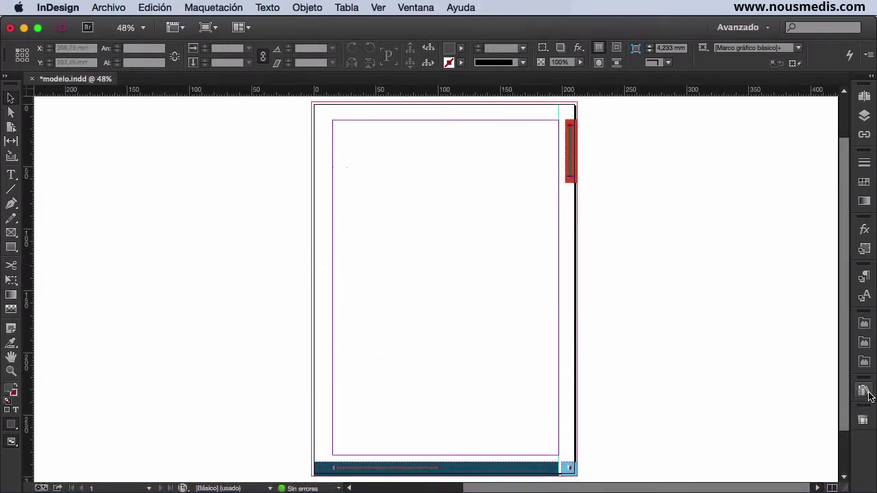
Place the categoria item from the Modelos library at the top of the page, aligned with the margins.
{"action": "left_click", "coordinate": [863, 391]}
{"action": "left_click_drag", "start_coordinate": [659, 336], "coordinate": [444, 145]}
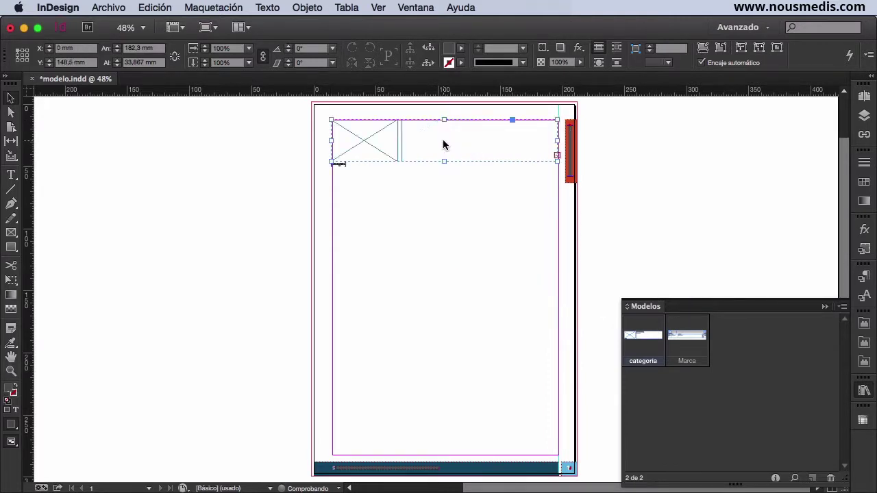
Populate the placed categoria template with the Automóviles clásicos category record and replace it with the Barcos category record.
{"action": "key", "text": "z"}
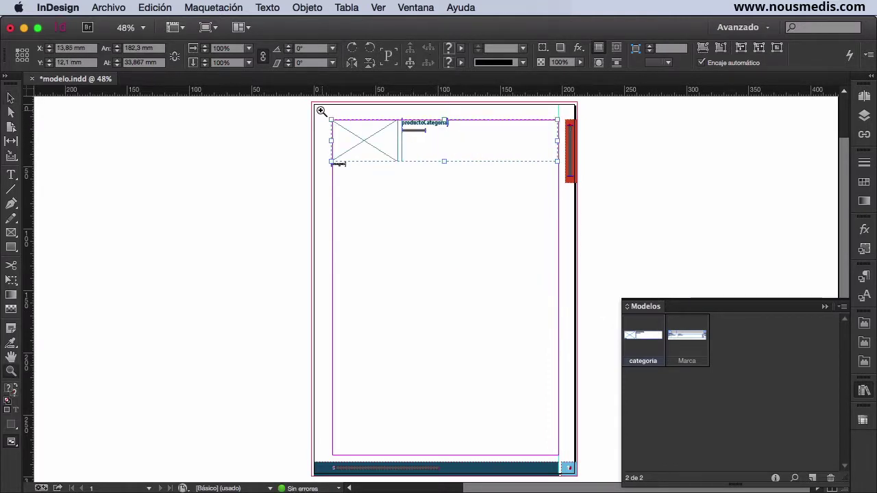
{"action": "left_click_drag", "start_coordinate": [318, 109], "coordinate": [575, 215]}
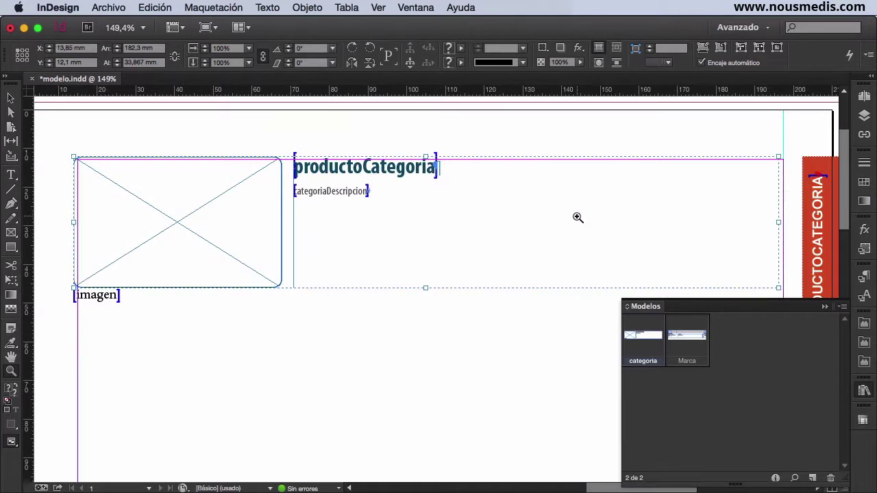
{"action": "key", "text": "v"}
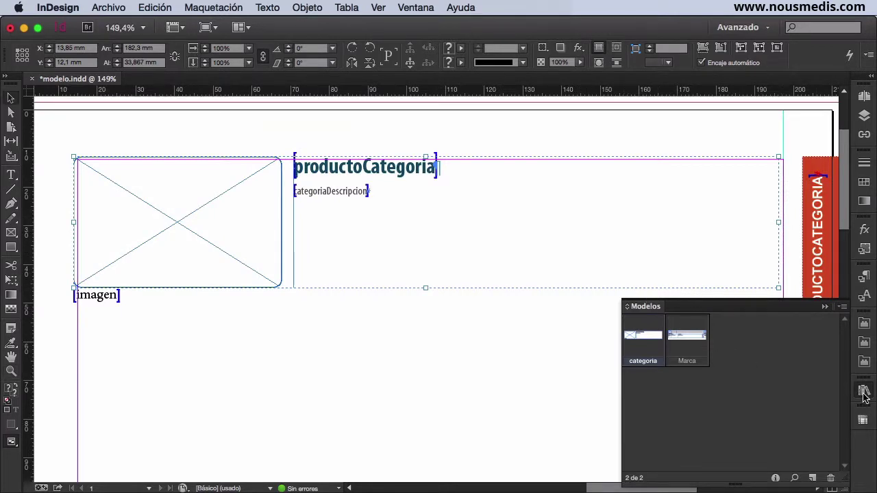
{"action": "left_click", "coordinate": [863, 420]}
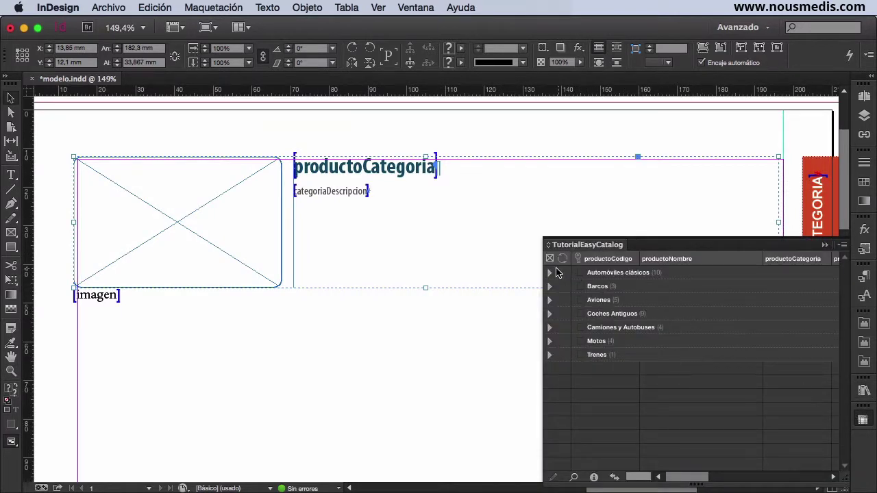
{"action": "left_click", "coordinate": [560, 274]}
{"action": "left_click_drag", "start_coordinate": [560, 274], "coordinate": [441, 231]}
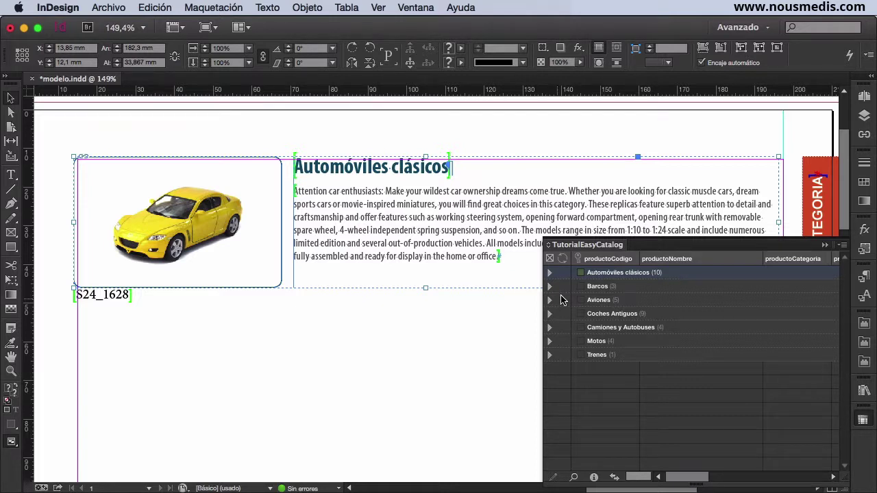
{"action": "left_click_drag", "start_coordinate": [563, 287], "coordinate": [460, 239]}
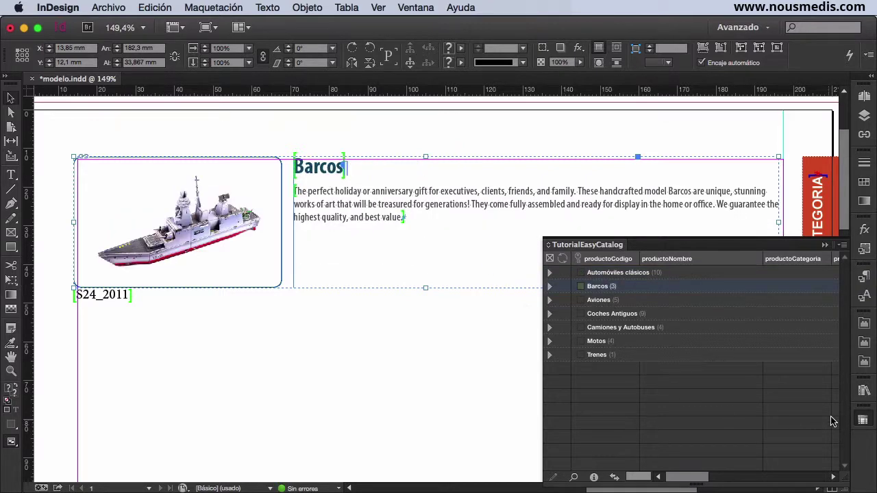
Place the Marca template below the category block and populate it with the Carousel DieCast Legends brand from Automóviles clásicos.
{"action": "left_click", "coordinate": [863, 420]}
{"action": "left_click", "coordinate": [863, 391]}
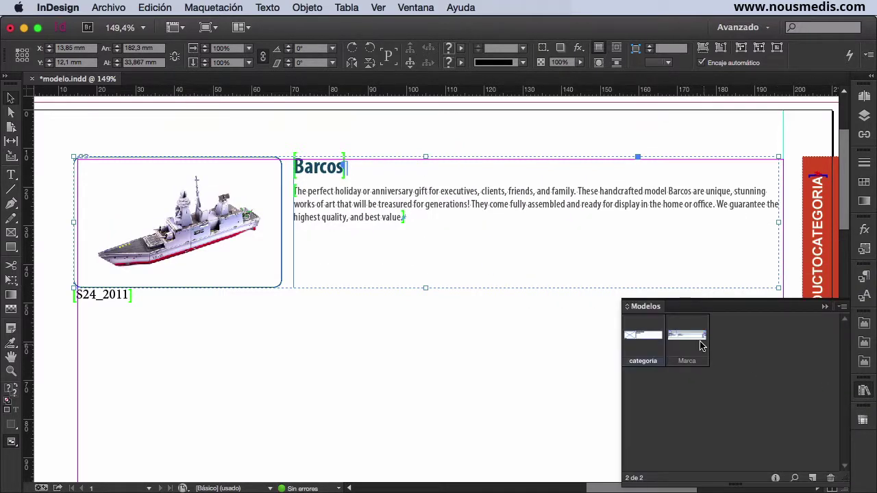
{"action": "left_click_drag", "start_coordinate": [696, 342], "coordinate": [430, 385]}
{"action": "left_click", "coordinate": [863, 420]}
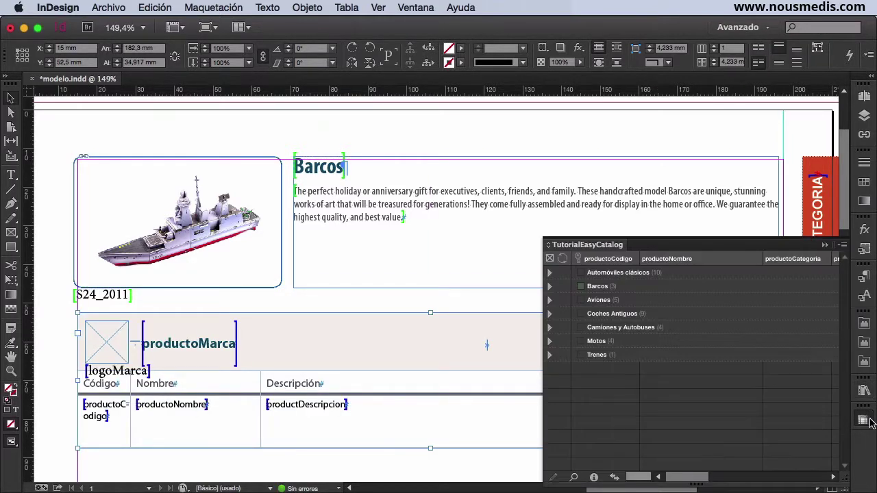
{"action": "left_click", "coordinate": [549, 272]}
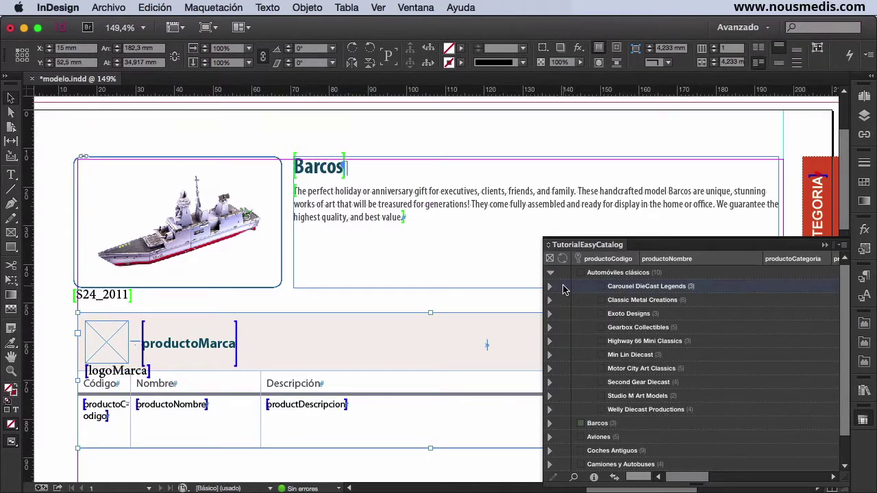
{"action": "left_click_drag", "start_coordinate": [464, 333], "coordinate": [462, 336]}
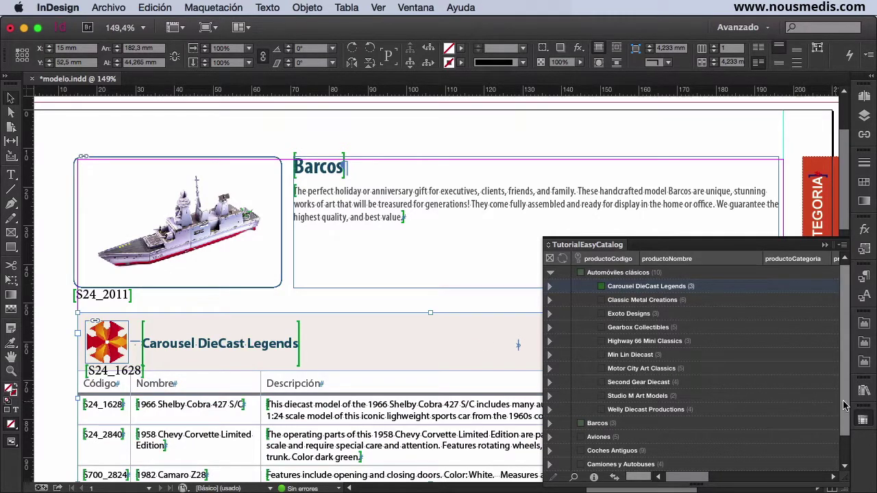
{"action": "left_click", "coordinate": [865, 419]}
{"action": "scroll", "coordinate": [843, 230], "scroll_direction": "down", "scroll_amount": 3}
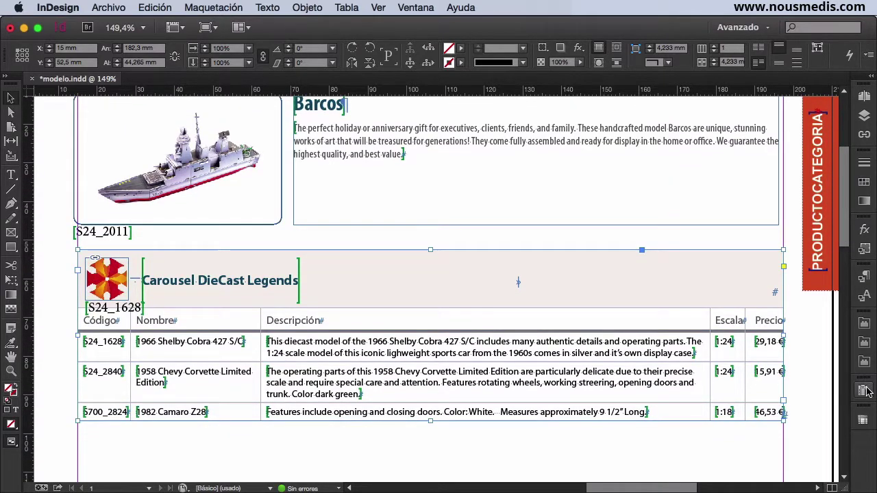
Replace the brand block's data with the Carousel DieCast Legends products from the Barcos category.
{"action": "left_click", "coordinate": [862, 418]}
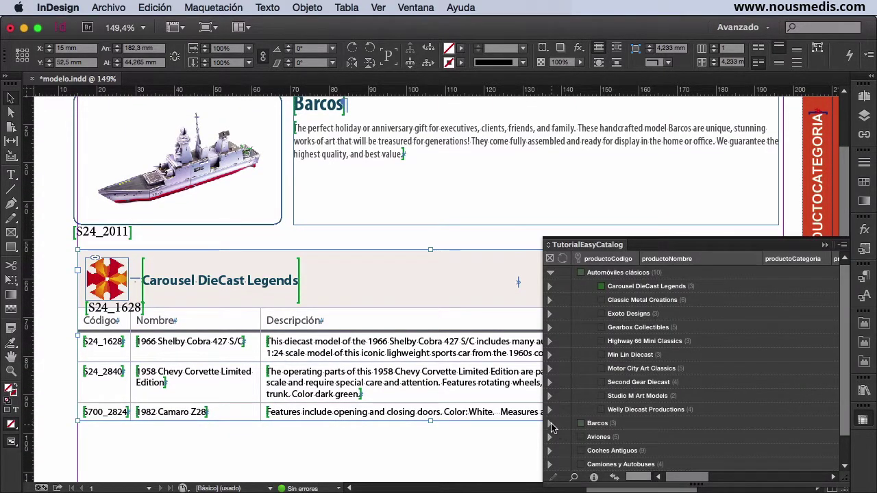
{"action": "left_click", "coordinate": [551, 424]}
{"action": "left_click_drag", "start_coordinate": [562, 435], "coordinate": [441, 285]}
{"action": "left_click", "coordinate": [862, 419]}
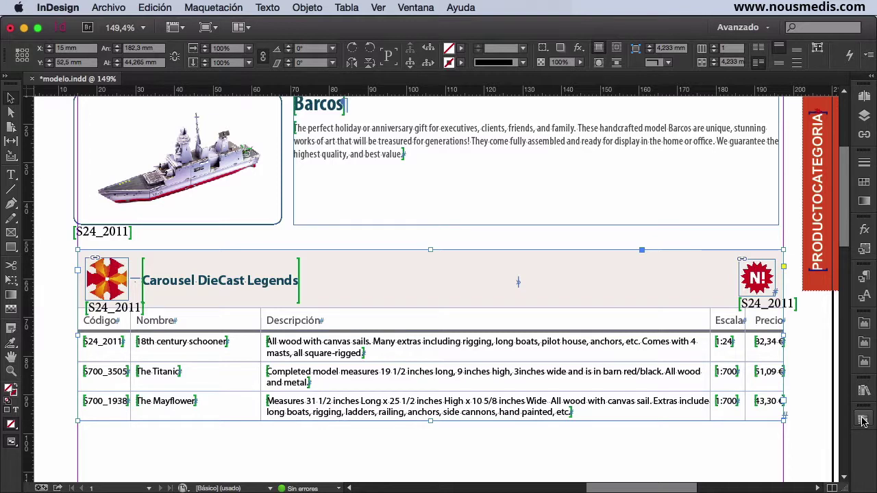
{"action": "key", "text": "super+minus"}
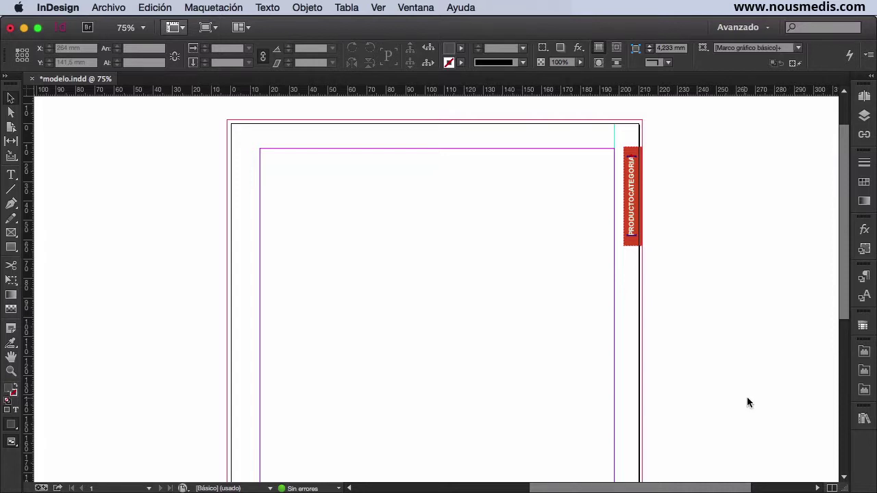
Set the Modelos library to work as an EasyCatalog library (Biblioteca EasyCatalog).
{"action": "left_click", "coordinate": [863, 418]}
{"action": "left_click", "coordinate": [843, 307]}
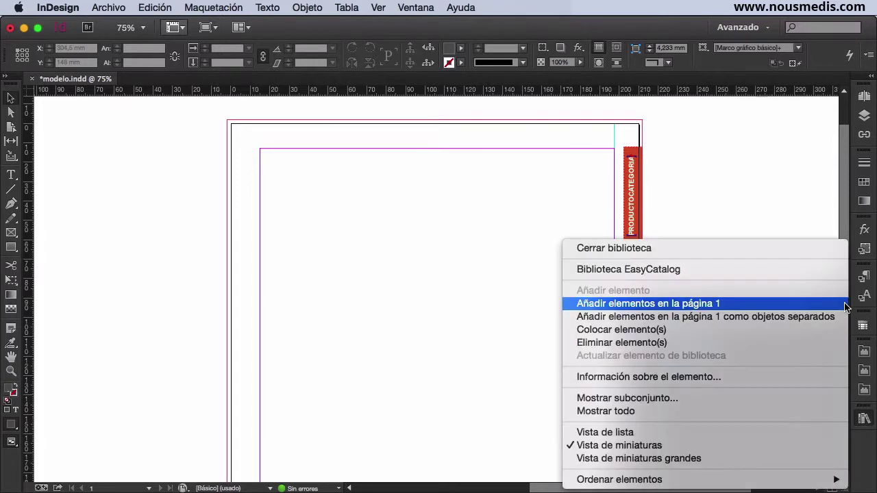
{"action": "left_click", "coordinate": [655, 269]}
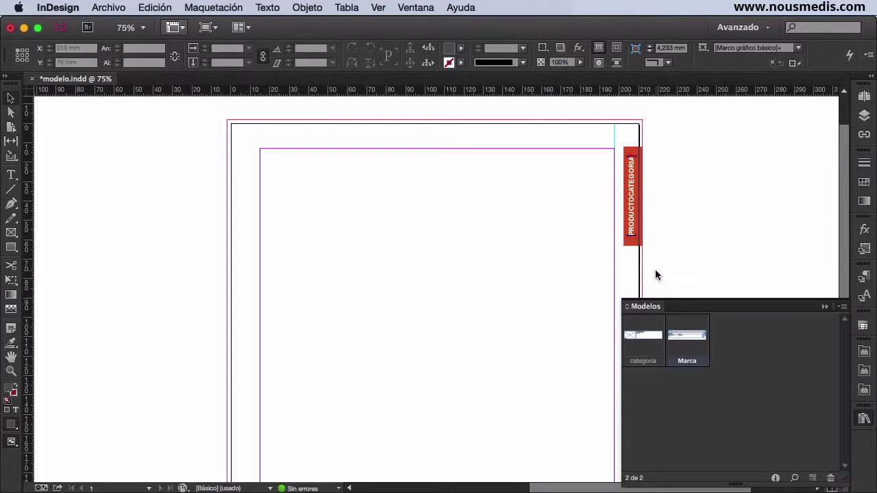
{"action": "left_click", "coordinate": [863, 419]}
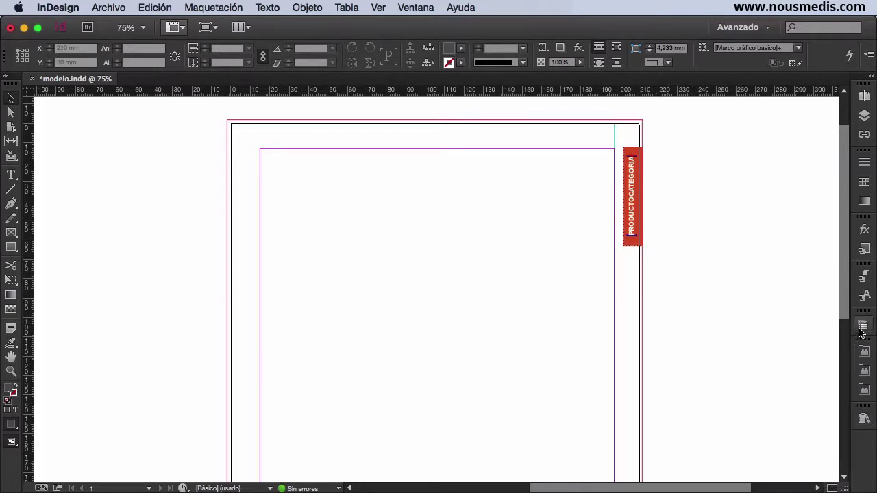
Detach the TutorialEasyCatalog data list and float it beside the empty page.
{"action": "left_click", "coordinate": [863, 325]}
{"action": "left_click_drag", "start_coordinate": [698, 314], "coordinate": [76, 112]}
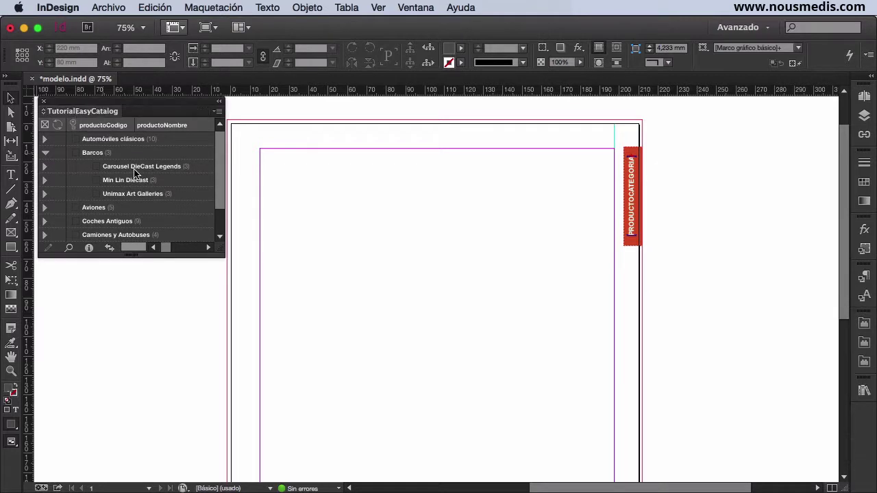
{"action": "left_click_drag", "start_coordinate": [276, 199], "coordinate": [303, 211]}
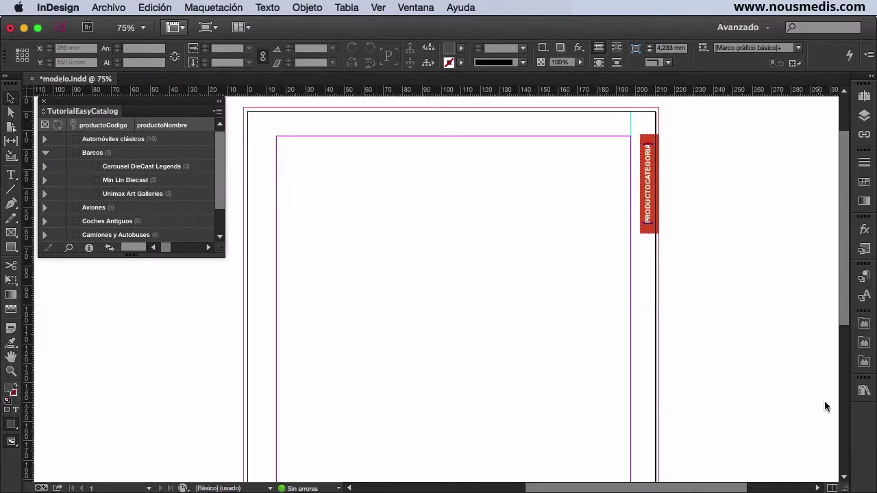
Select the Barcos category record and place the categoria library item at the top of the page within the margins.
{"action": "left_click", "coordinate": [863, 390]}
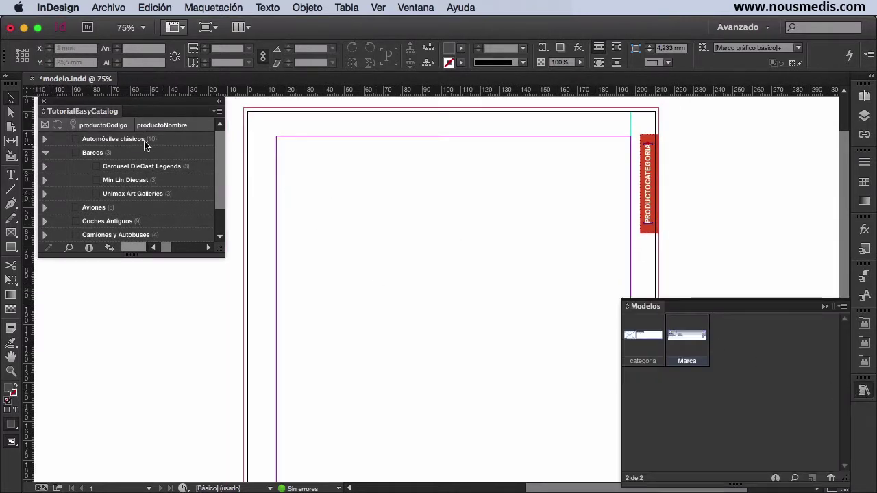
{"action": "left_click", "coordinate": [62, 154]}
{"action": "left_click_drag", "start_coordinate": [642, 341], "coordinate": [455, 170]}
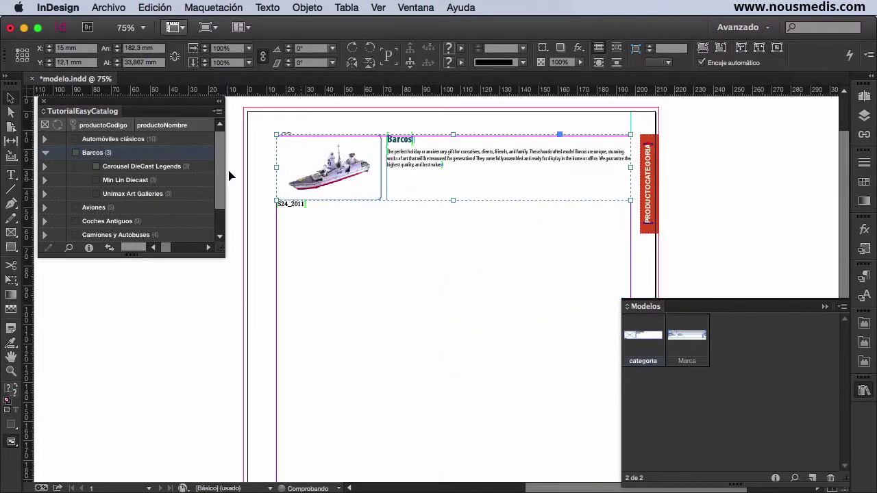
Place Marca library items for the Barcos brands Carousel DieCast Legends and Min Lin Diecast, stacked below the category block.
{"action": "left_click", "coordinate": [60, 166]}
{"action": "left_click_drag", "start_coordinate": [683, 337], "coordinate": [454, 247]}
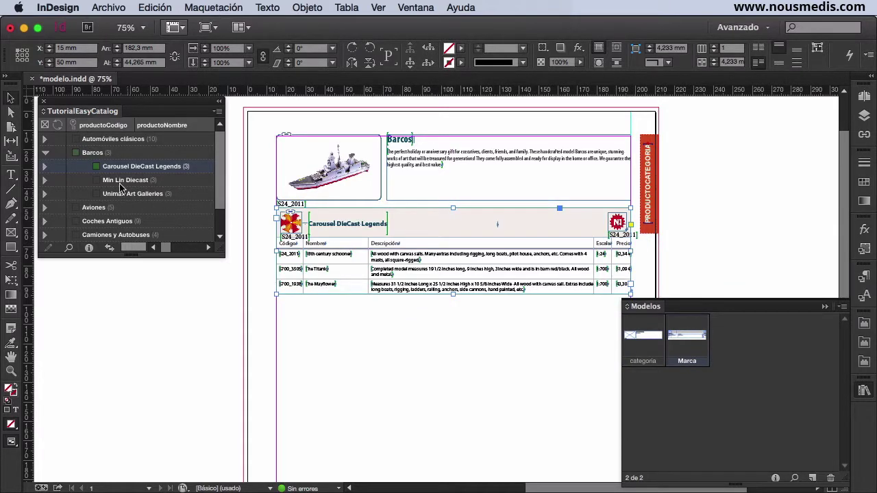
{"action": "left_click", "coordinate": [56, 180]}
{"action": "left_click_drag", "start_coordinate": [683, 351], "coordinate": [452, 338]}
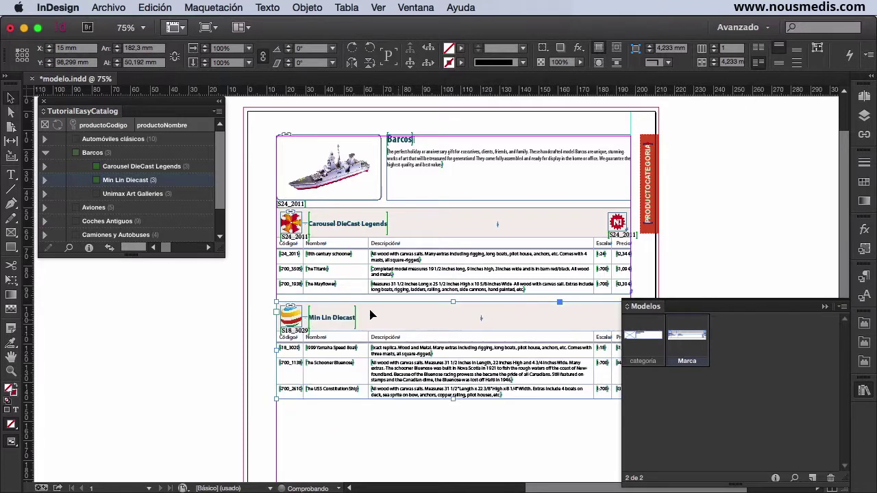
Place a Marca library item for the Barcos brand Unimax Art Galleries below the Min Lin Diecast block.
{"action": "left_click", "coordinate": [61, 194]}
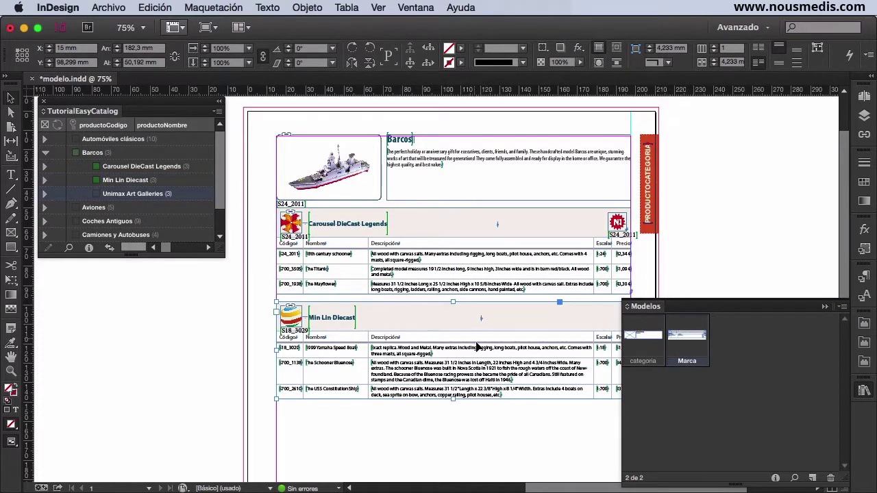
{"action": "scroll", "coordinate": [478, 329], "scroll_direction": "down", "scroll_amount": 5}
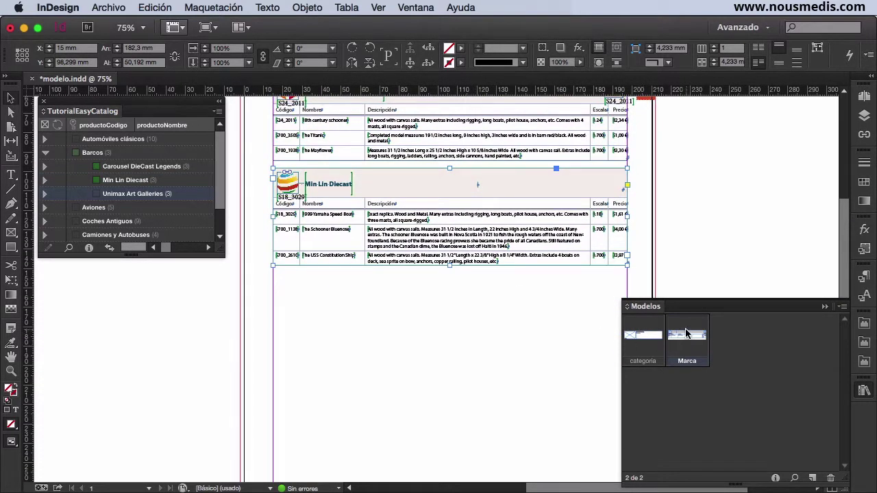
{"action": "left_click_drag", "start_coordinate": [687, 334], "coordinate": [452, 310]}
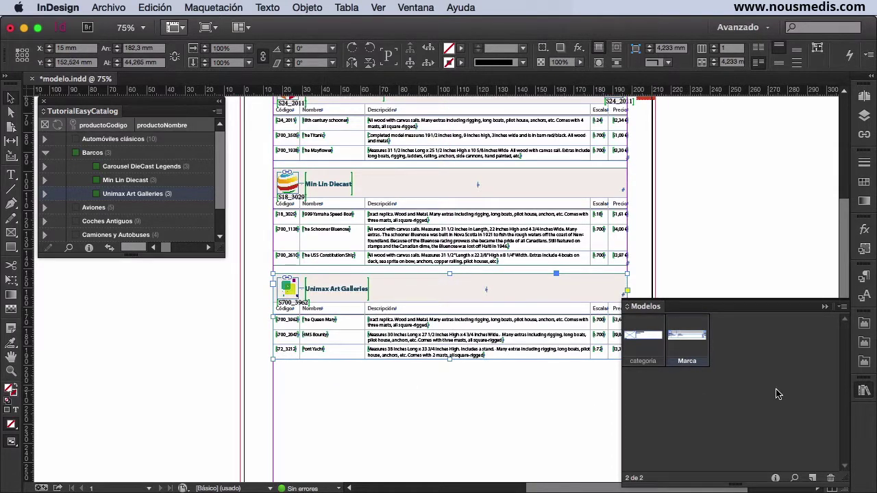
{"action": "left_click", "coordinate": [864, 391]}
{"action": "key", "text": "super+minus"}
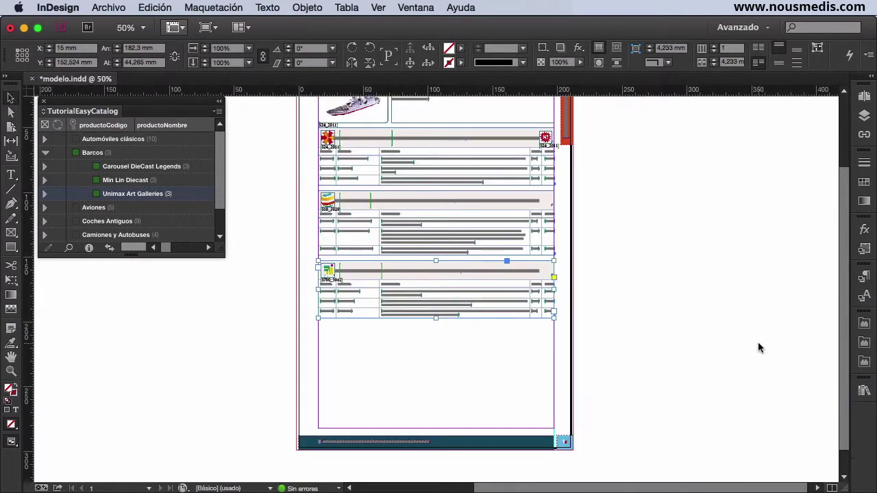
{"action": "left_click", "coordinate": [662, 280]}
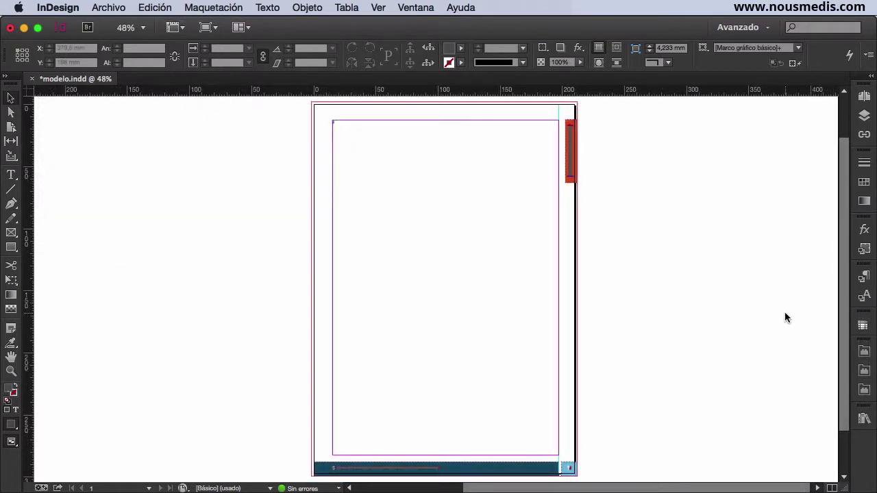
Open the A-Página maestra spread and examine how its main text frame is threaded across both pages.
{"action": "left_click", "coordinate": [862, 98]}
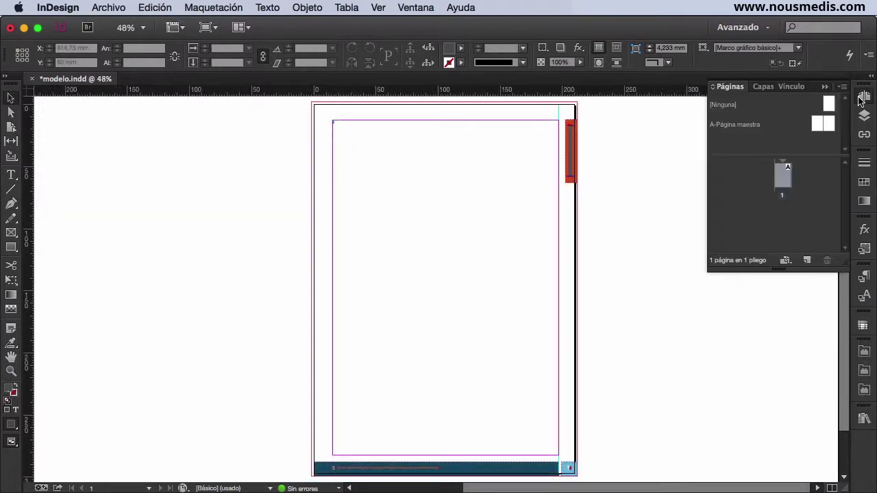
{"action": "double_click", "coordinate": [750, 126]}
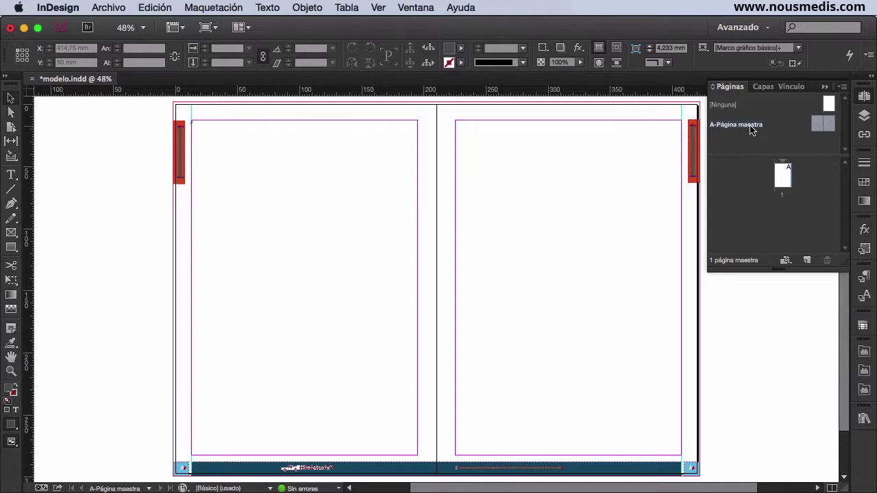
{"action": "left_click", "coordinate": [586, 250]}
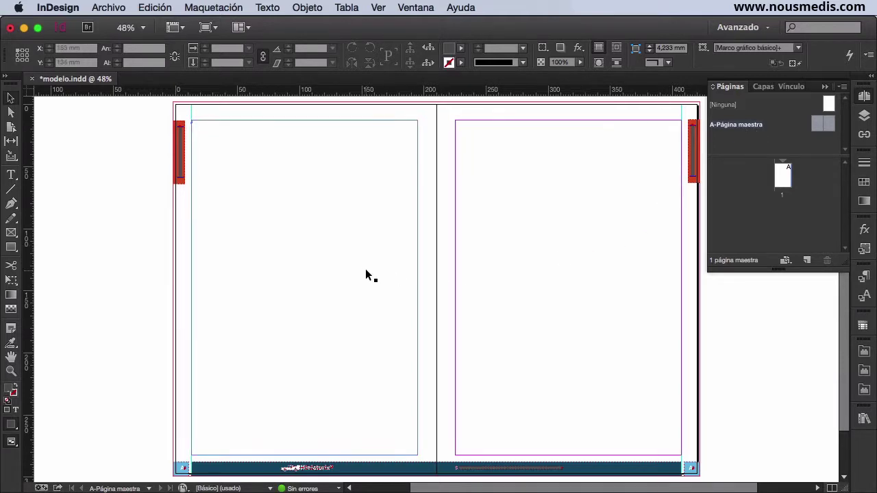
{"action": "left_click", "coordinate": [298, 221]}
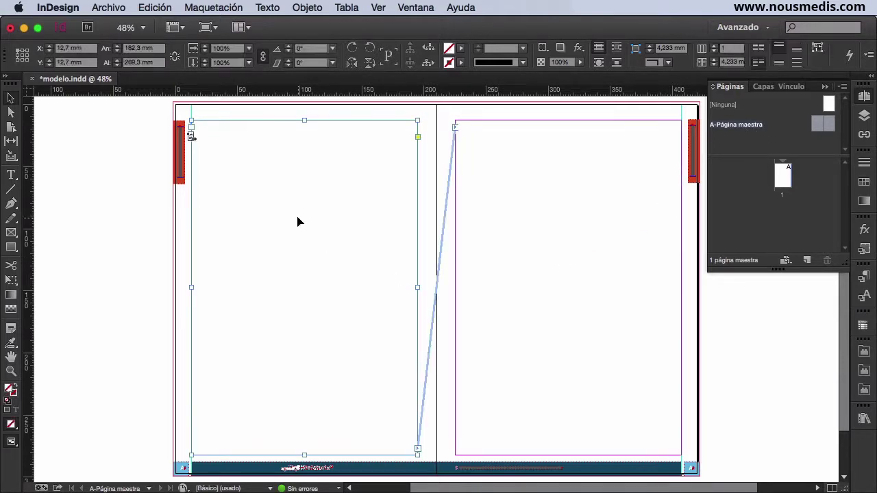
Put the text cursor in page 1's main frame and start pagination for the Automóviles clásicos category.
{"action": "double_click", "coordinate": [782, 178]}
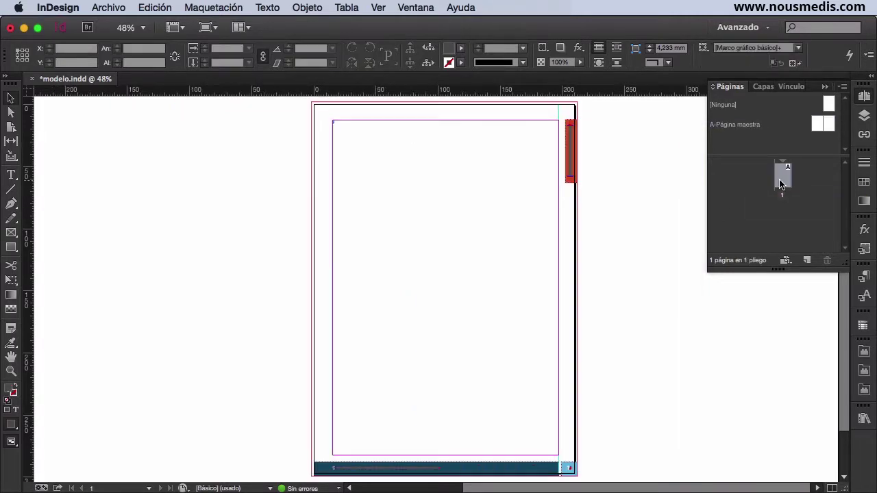
{"action": "double_click", "coordinate": [377, 151]}
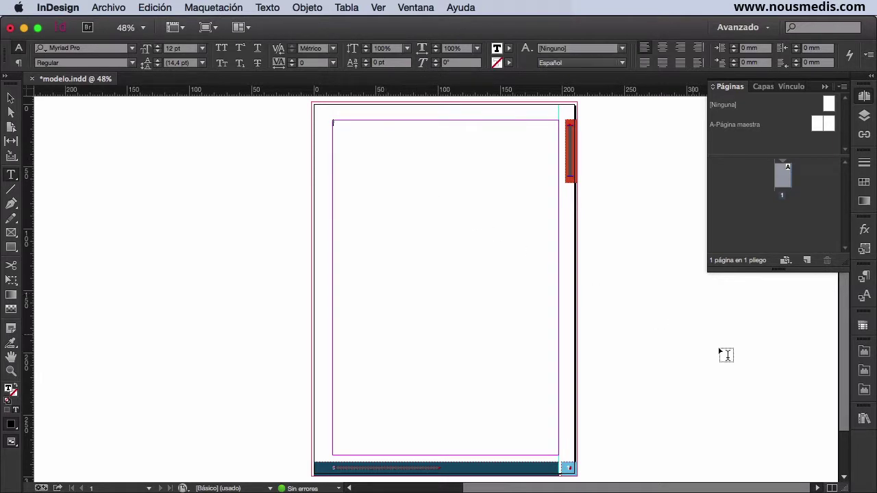
{"action": "left_click", "coordinate": [863, 327]}
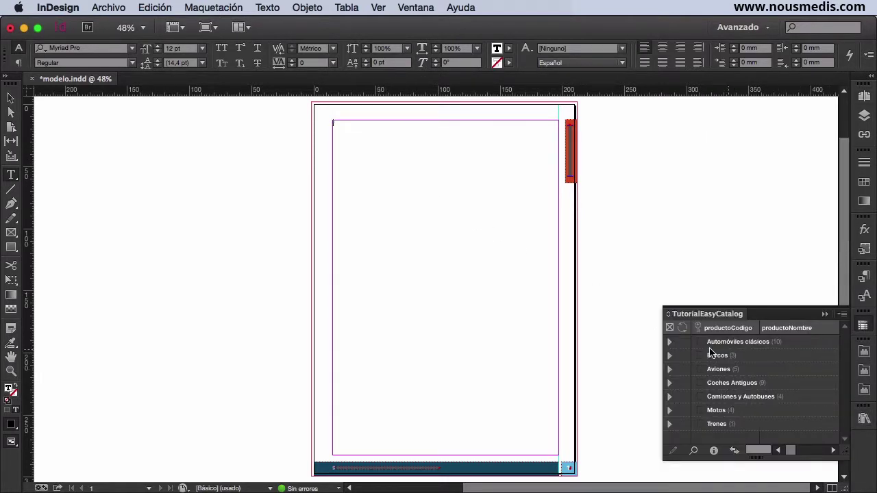
{"action": "left_click", "coordinate": [683, 342]}
{"action": "left_click", "coordinate": [843, 316]}
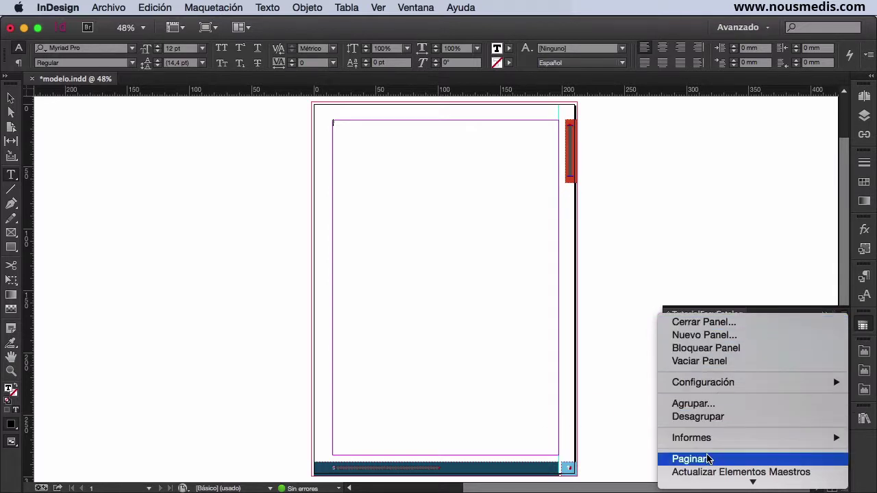
{"action": "left_click", "coordinate": [690, 459]}
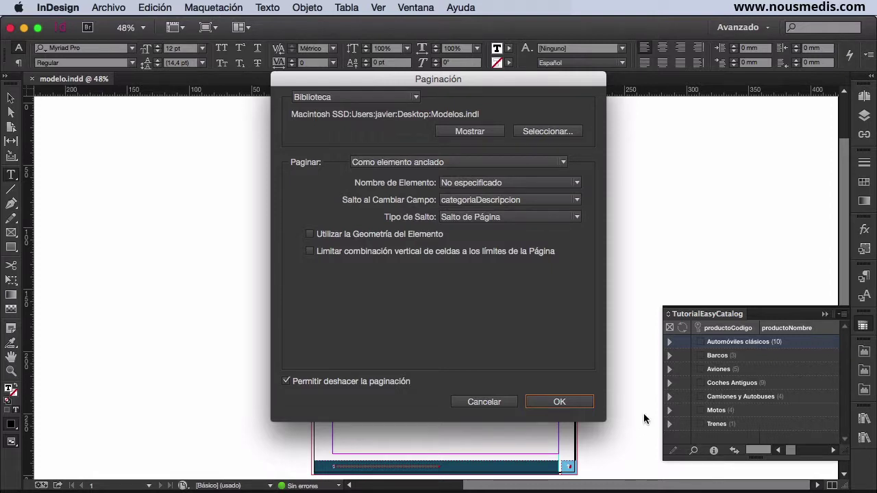
Keep Biblioteca as the pagination source and choose the Modelos.indl library from the Escritorio folder.
{"action": "left_click", "coordinate": [364, 98]}
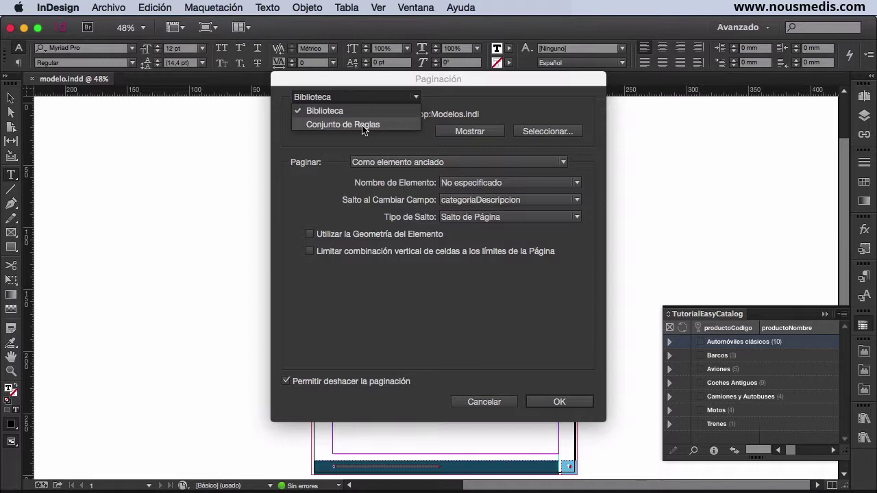
{"action": "left_click", "coordinate": [363, 111]}
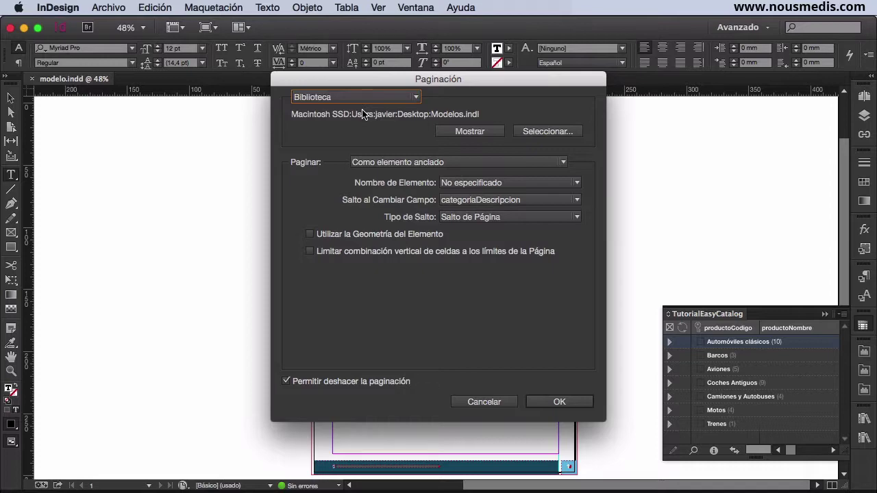
{"action": "left_click", "coordinate": [518, 134]}
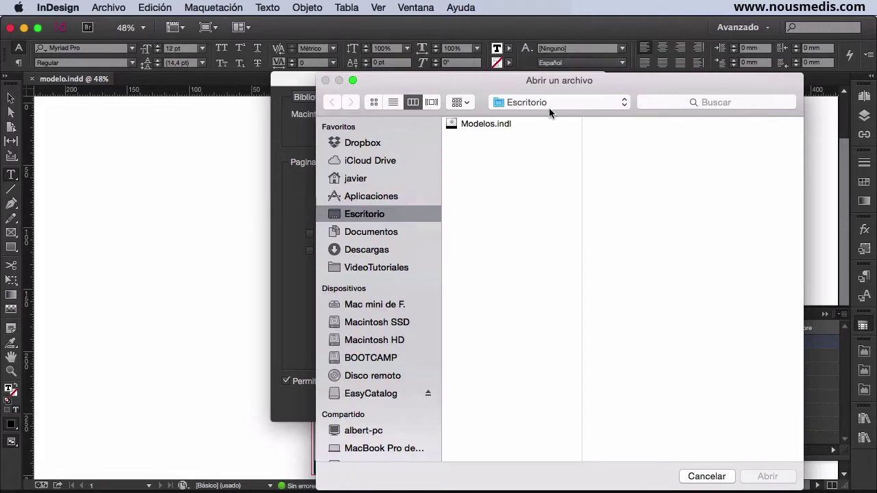
{"action": "left_click_drag", "start_coordinate": [562, 87], "coordinate": [445, 35]}
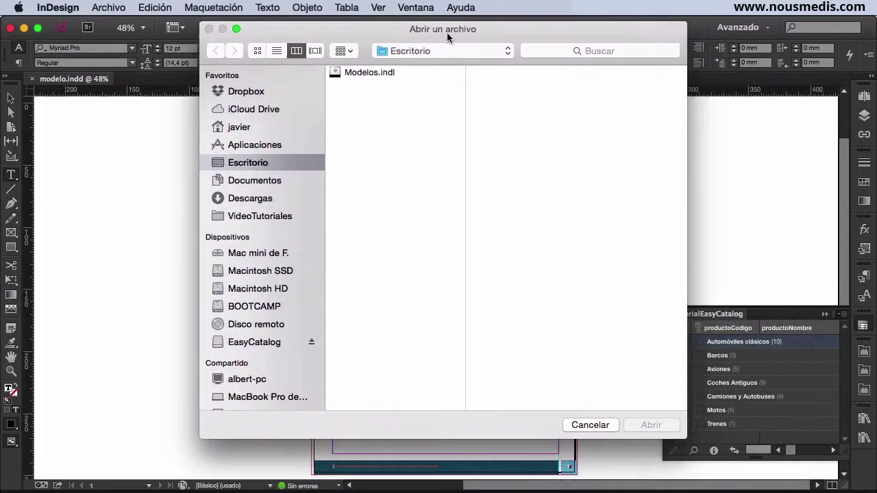
{"action": "left_click", "coordinate": [363, 73]}
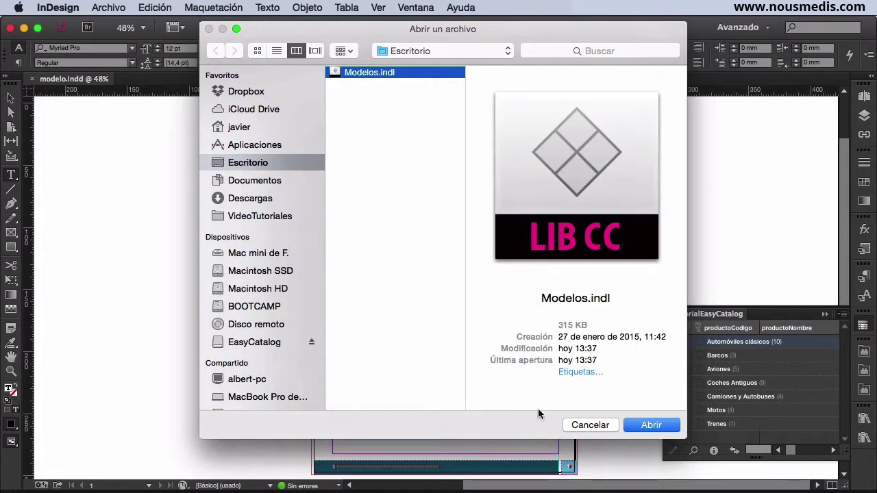
{"action": "left_click", "coordinate": [674, 425]}
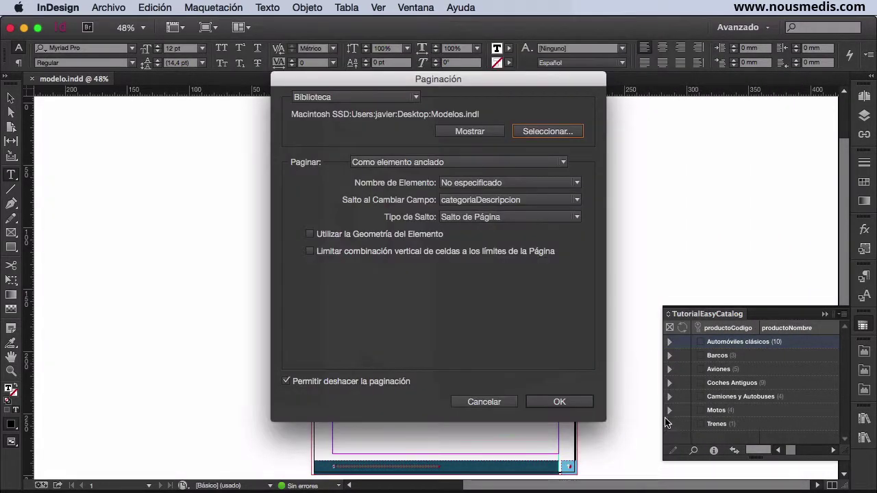
Set the pagination method to Como elemento anclado and leave the element name as No especificado.
{"action": "left_click", "coordinate": [483, 162]}
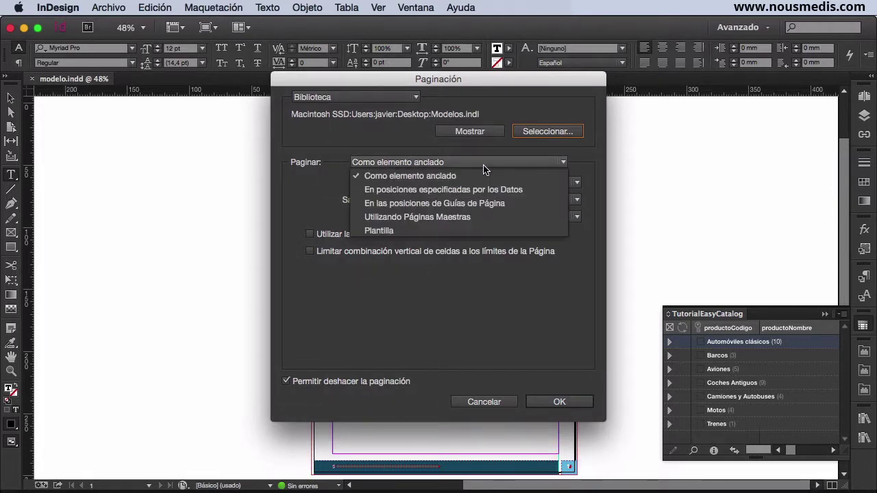
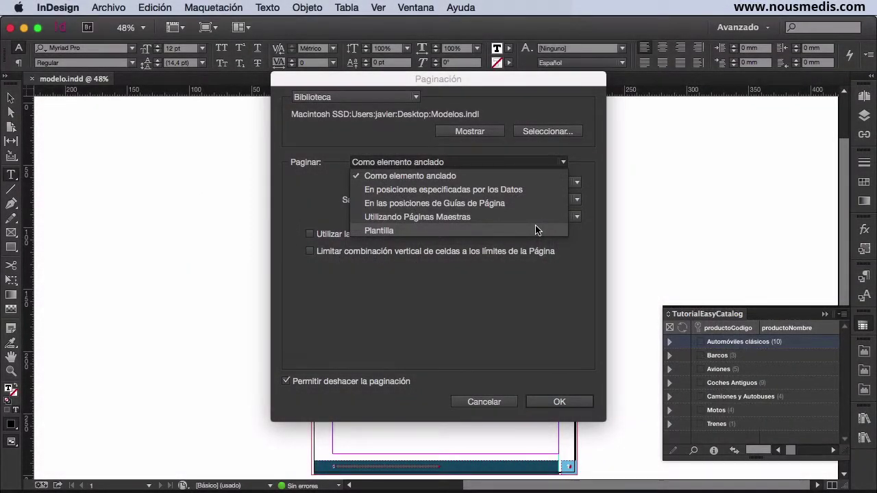
{"action": "left_click", "coordinate": [533, 178]}
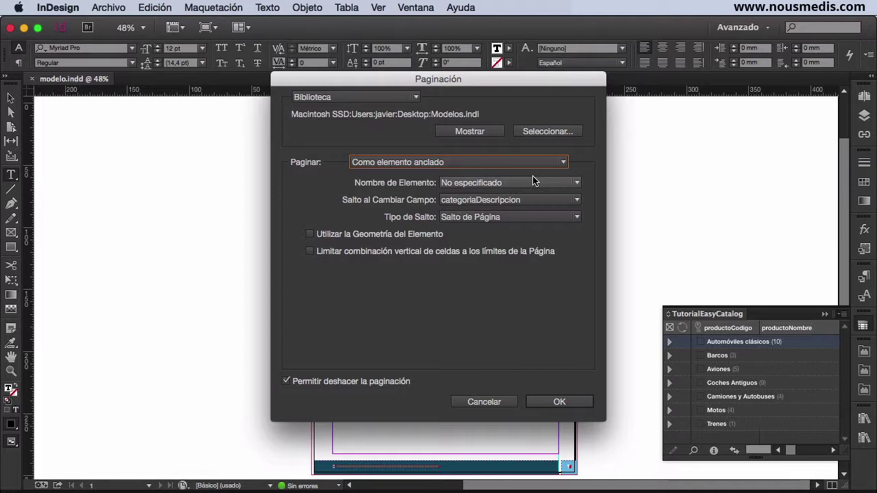
{"action": "left_click", "coordinate": [542, 184]}
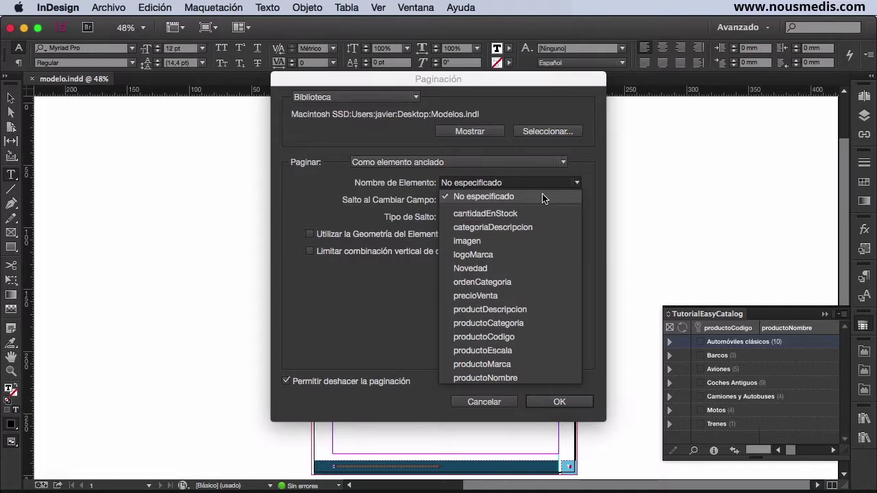
{"action": "key", "text": "Down"}
{"action": "key", "text": "Down"}
{"action": "key", "text": "Return"}
Set a Salto de Página whenever the productoCategoria field changes and run the pagination.
{"action": "left_click", "coordinate": [573, 200]}
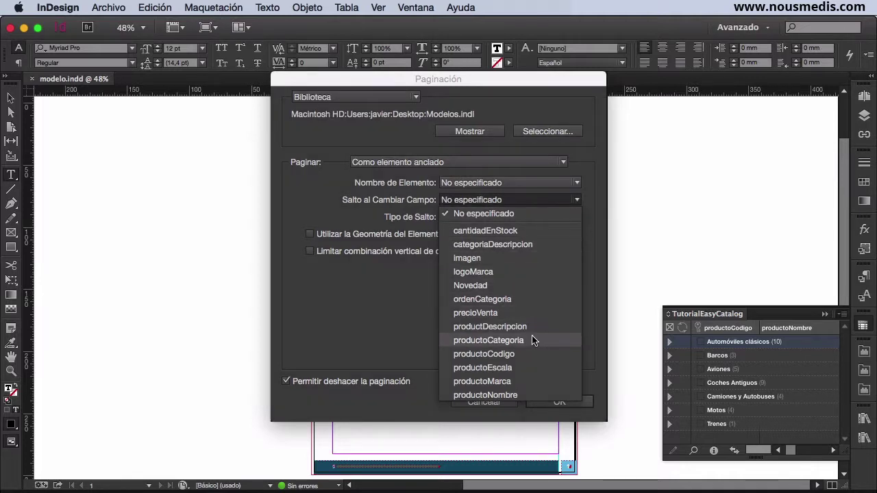
{"action": "left_click", "coordinate": [533, 343]}
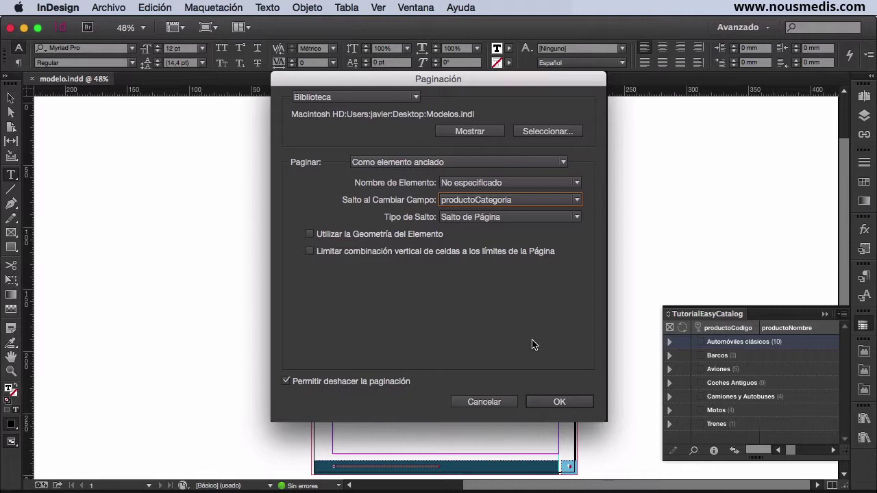
{"action": "left_click", "coordinate": [571, 219]}
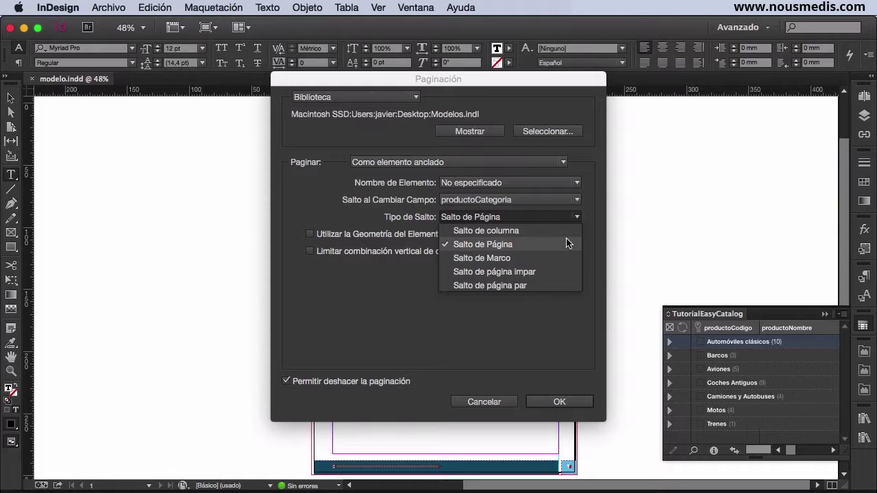
{"action": "left_click", "coordinate": [566, 243]}
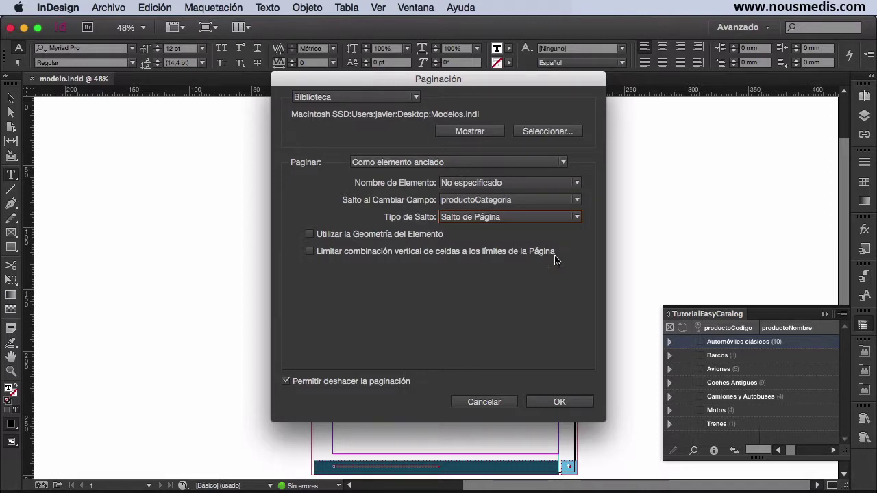
{"action": "left_click", "coordinate": [559, 399]}
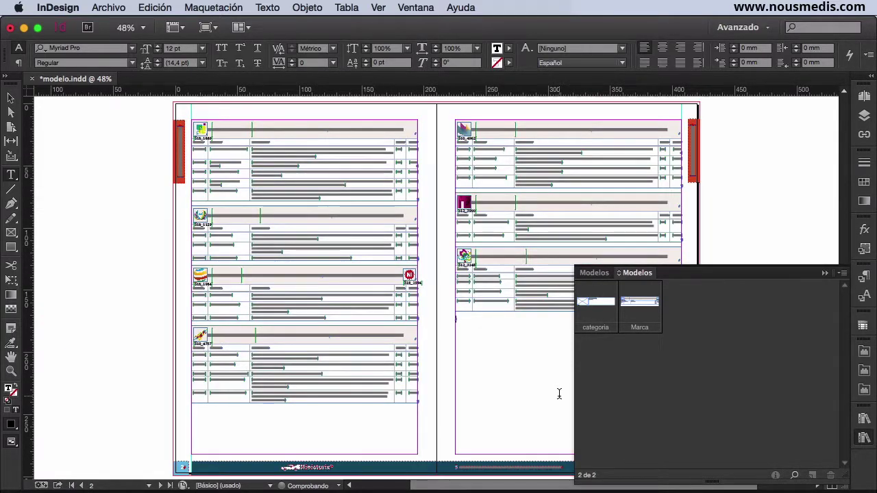
Update the master elements so the red PRODUCTOCATEGORIA side tabs take their category data.
{"action": "left_click", "coordinate": [10, 97]}
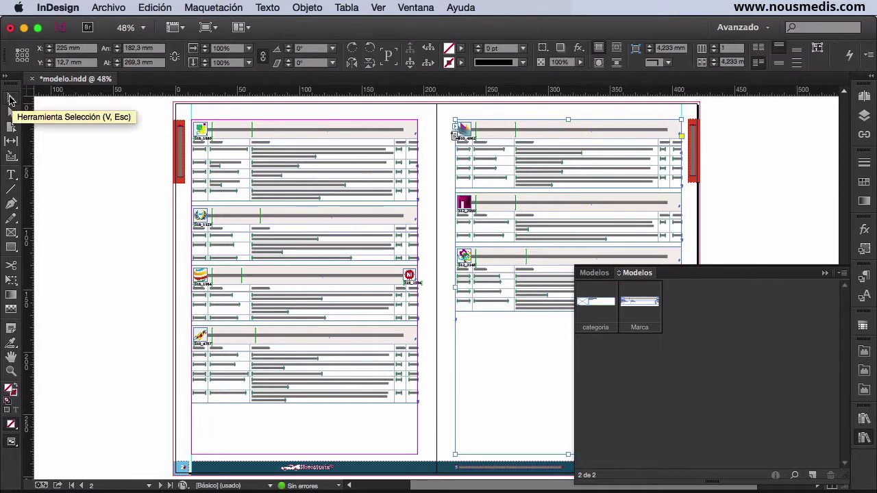
{"action": "left_click", "coordinate": [863, 438]}
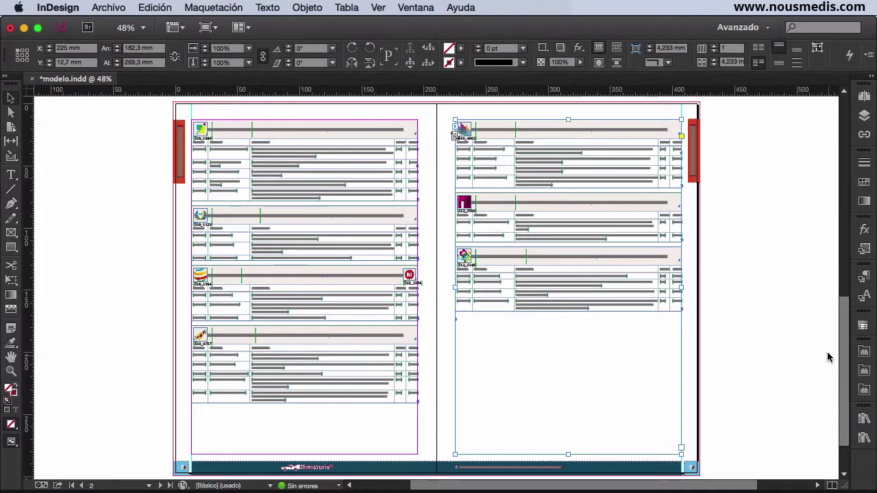
{"action": "left_click_drag", "start_coordinate": [717, 110], "coordinate": [595, 220]}
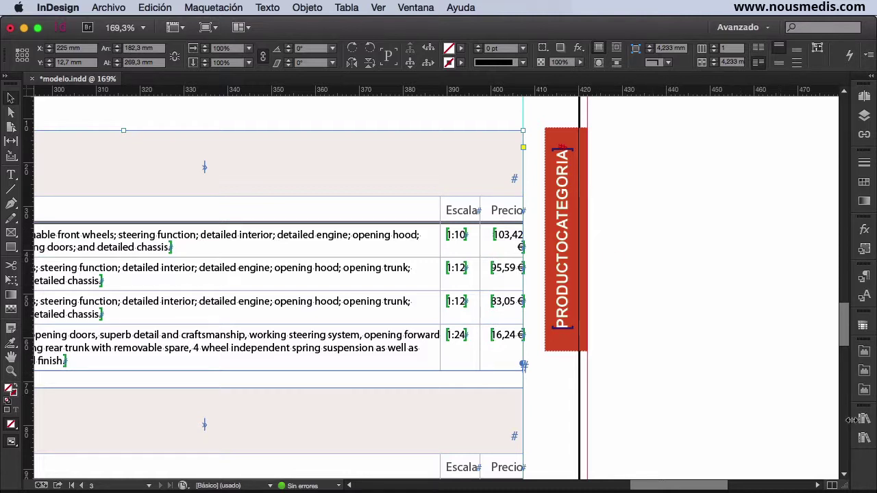
{"action": "left_click", "coordinate": [863, 327]}
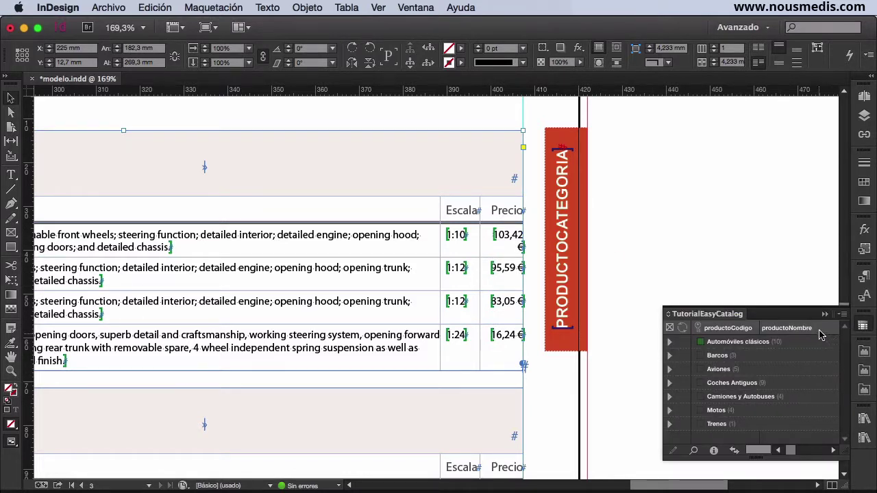
{"action": "left_click", "coordinate": [842, 314]}
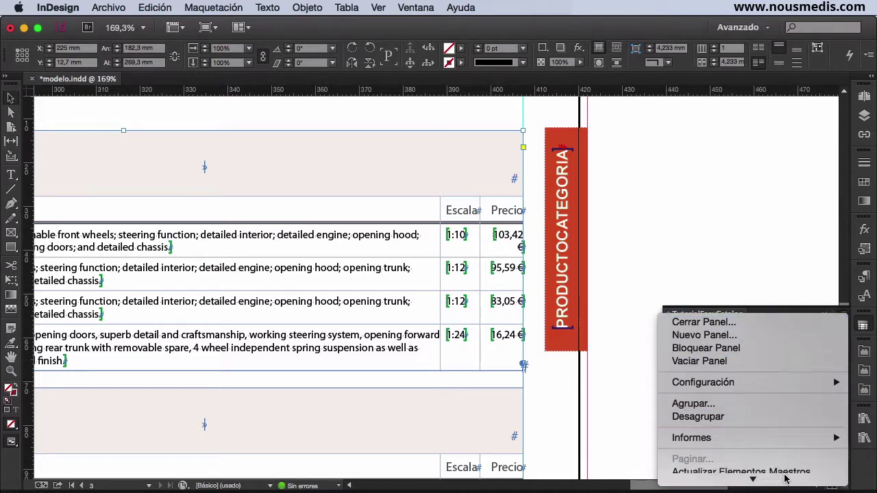
{"action": "mouse_move", "coordinate": [788, 480]}
{"action": "left_click", "coordinate": [787, 434]}
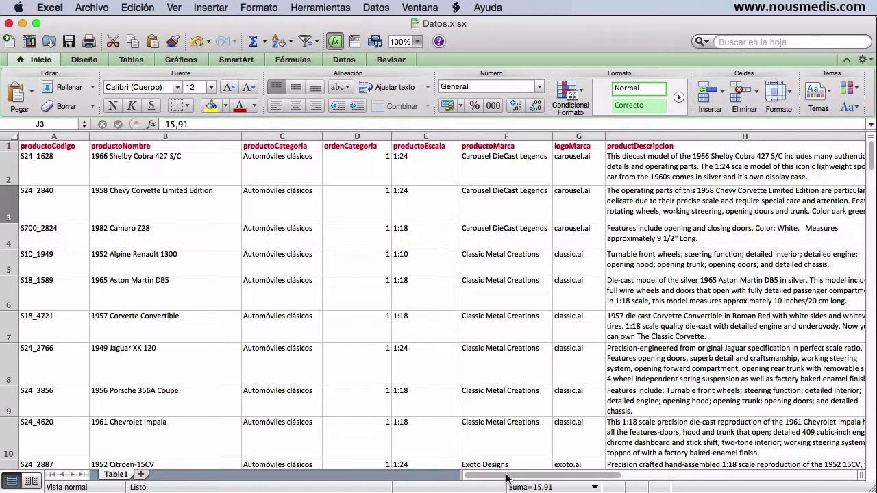
In the Datos.xlsx workbook, set the precioVenta of product S24_1628 to 50 and save the file.
{"action": "left_click_drag", "start_coordinate": [514, 478], "coordinate": [572, 476]}
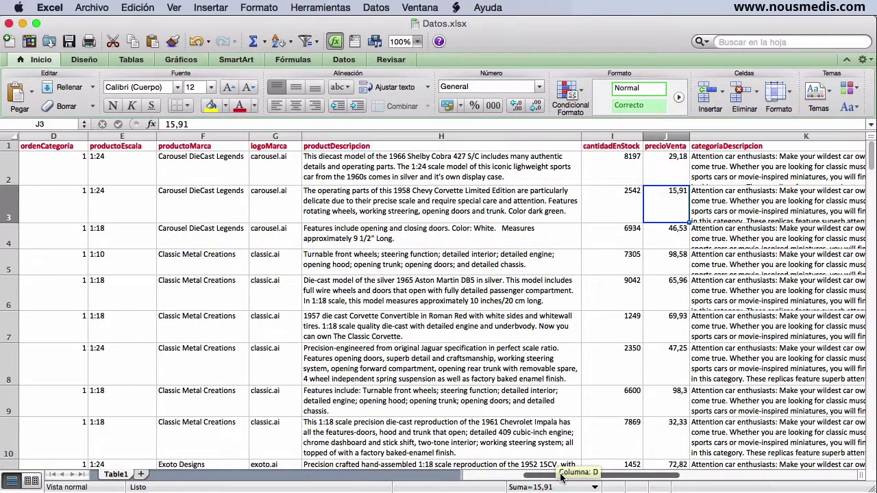
{"action": "left_click", "coordinate": [661, 179]}
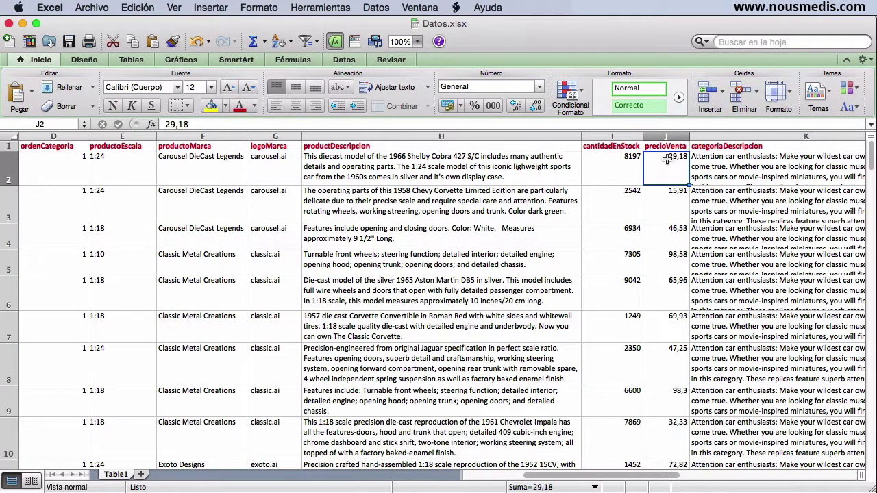
{"action": "double_click", "coordinate": [668, 160]}
{"action": "left_click_drag", "start_coordinate": [663, 160], "coordinate": [687, 159]}
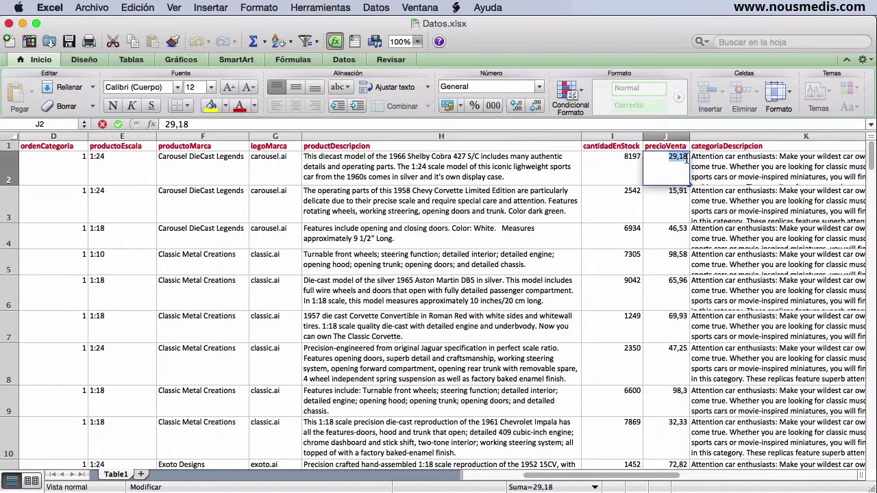
{"action": "type", "text": "50"}
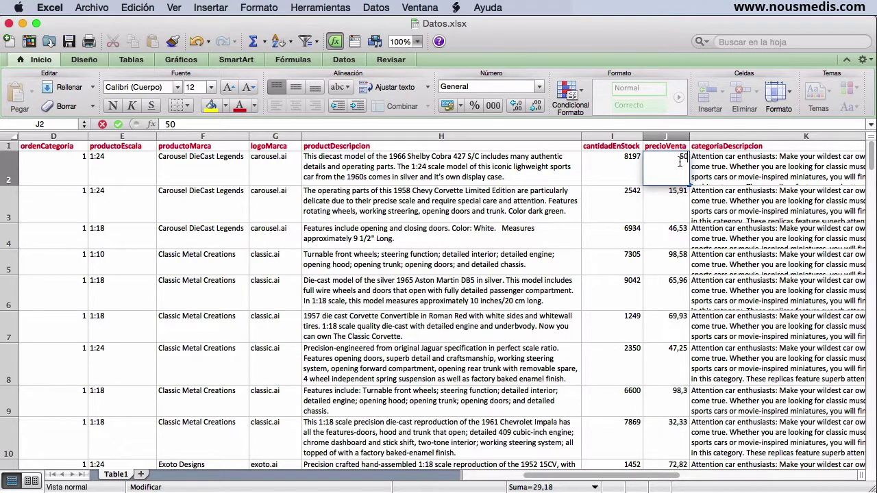
{"action": "key", "text": "Return"}
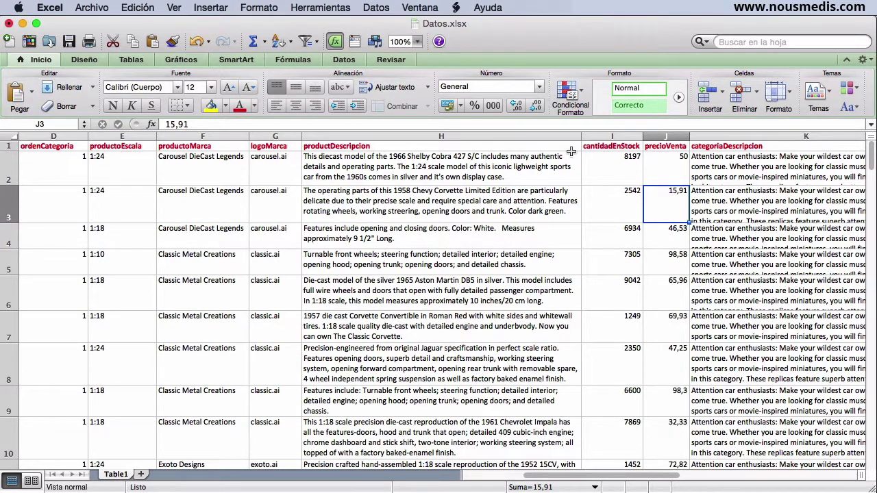
{"action": "left_click", "coordinate": [85, 7]}
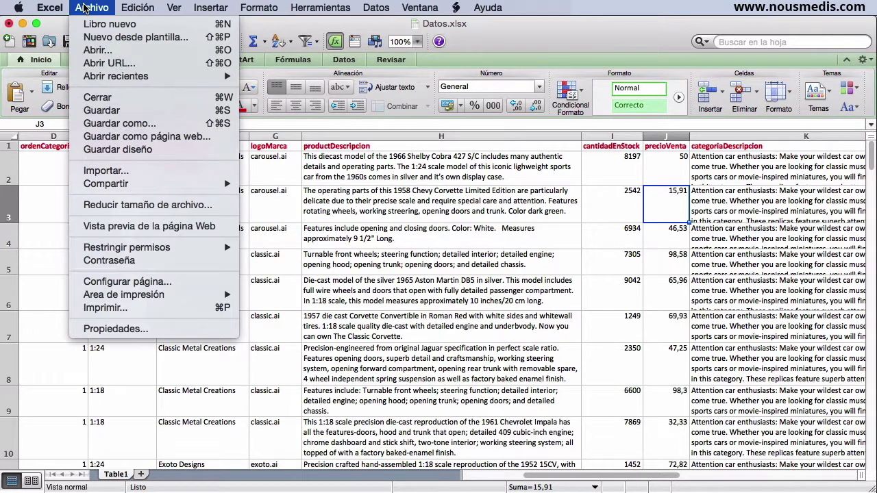
{"action": "left_click", "coordinate": [88, 110]}
Switch to InDesign and synchronize the TutorialEasyCatalog data with its source through the data source information.
{"action": "key", "text": "super+Tab"}
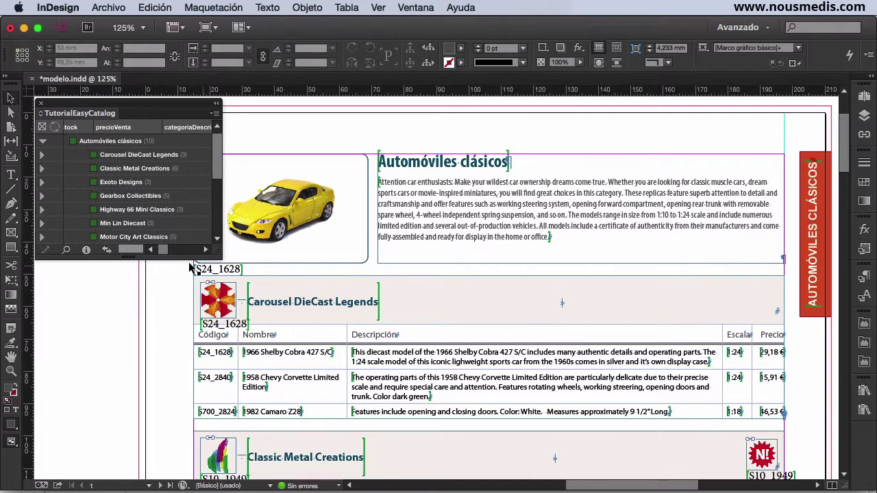
{"action": "left_click", "coordinate": [87, 251]}
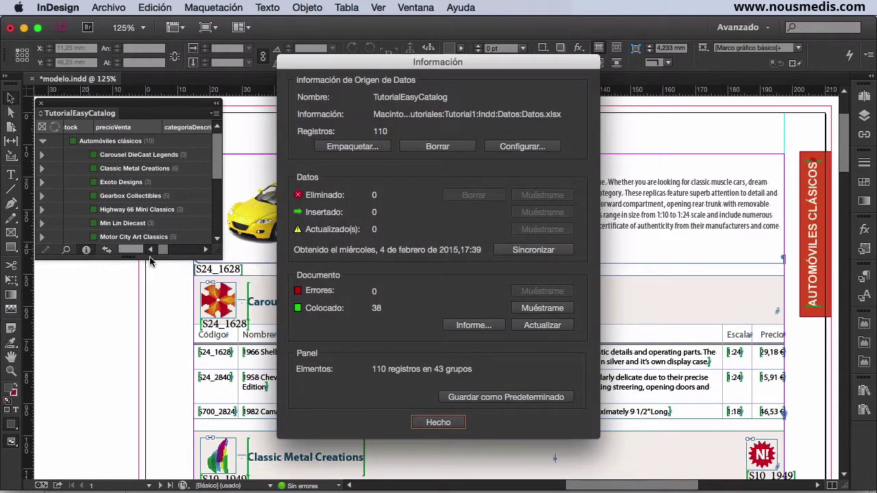
{"action": "left_click", "coordinate": [502, 251]}
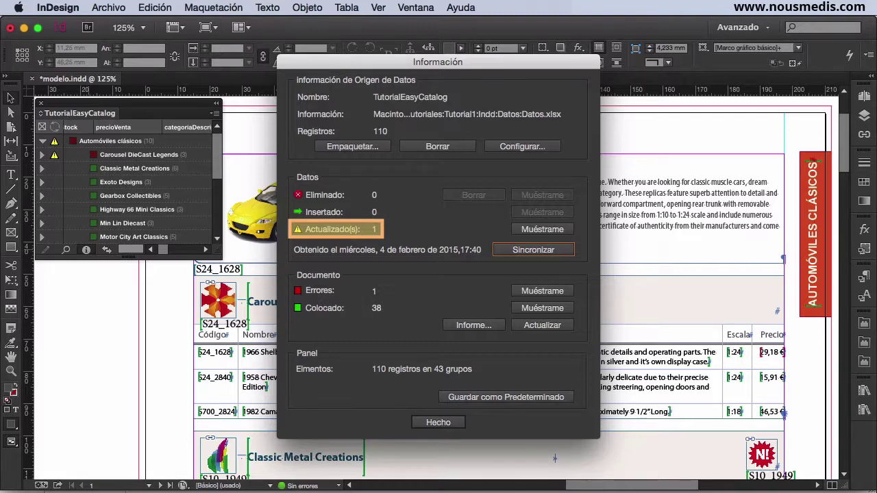
{"action": "left_click", "coordinate": [438, 422]}
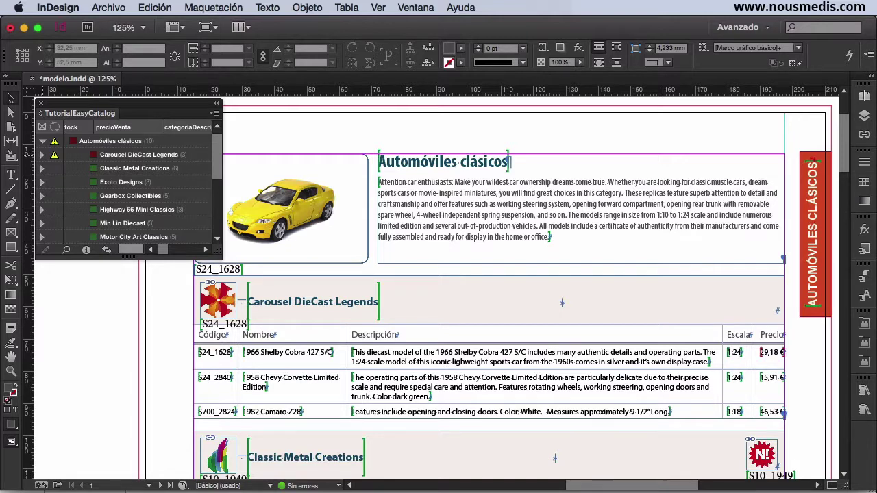
Expand the Carousel DieCast Legends group, locate its changed 50,00 € price in the layout, and open the data panel's commands.
{"action": "left_click", "coordinate": [42, 155]}
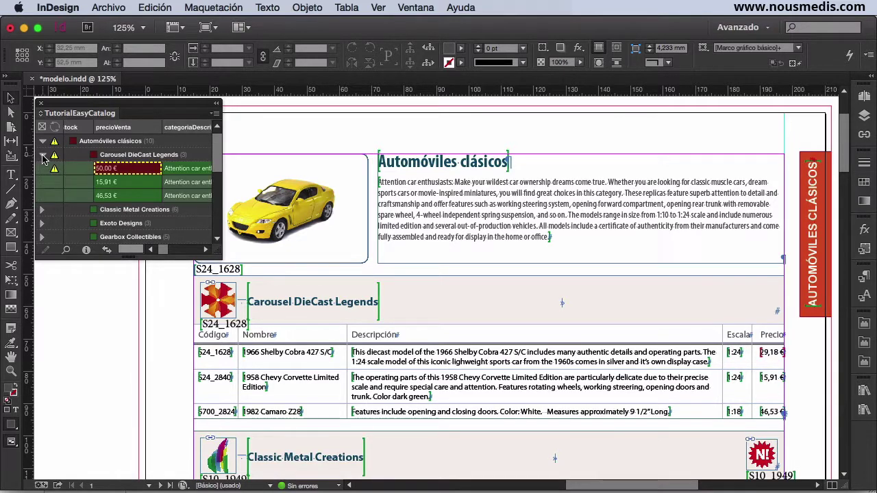
{"action": "left_click", "coordinate": [110, 171]}
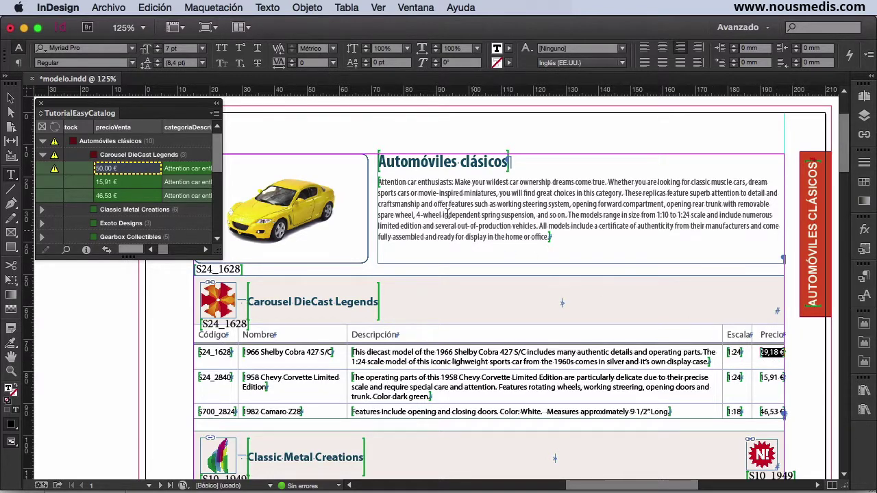
{"action": "left_click", "coordinate": [215, 113]}
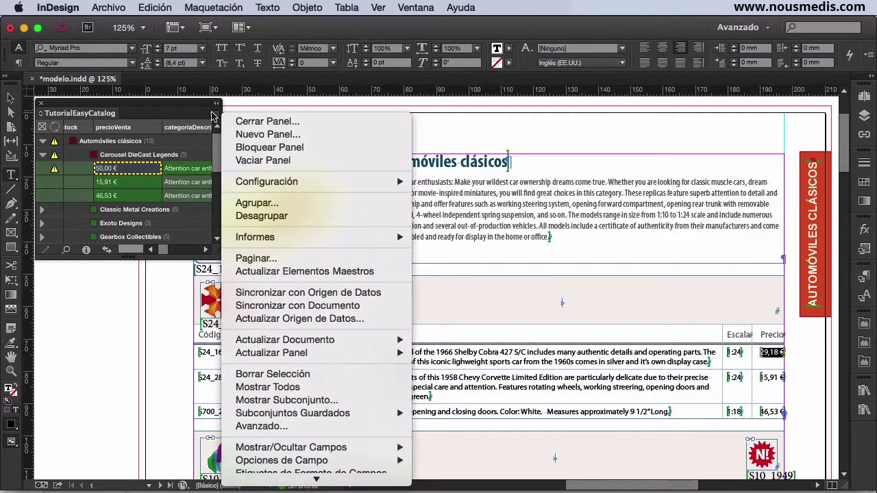